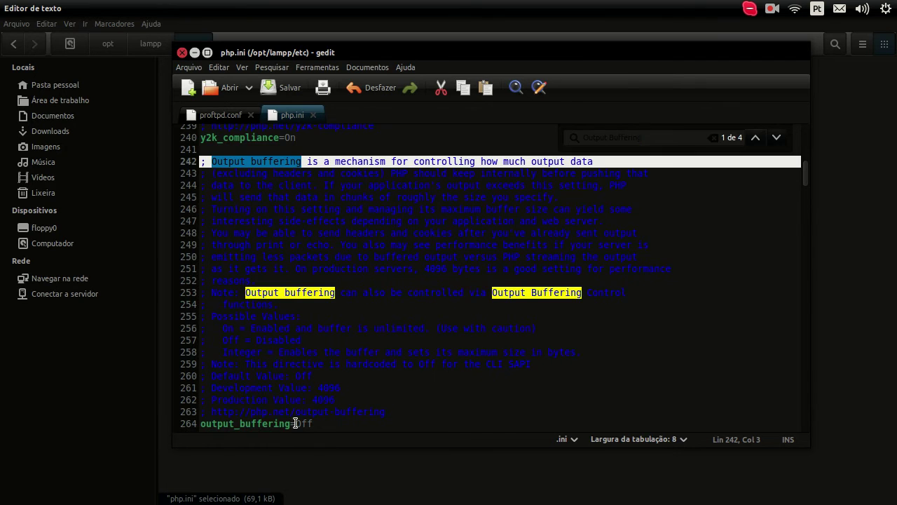
Check that output_buffering reads Off in php.ini and search the file for 'outpu'.
double_click(321, 424)
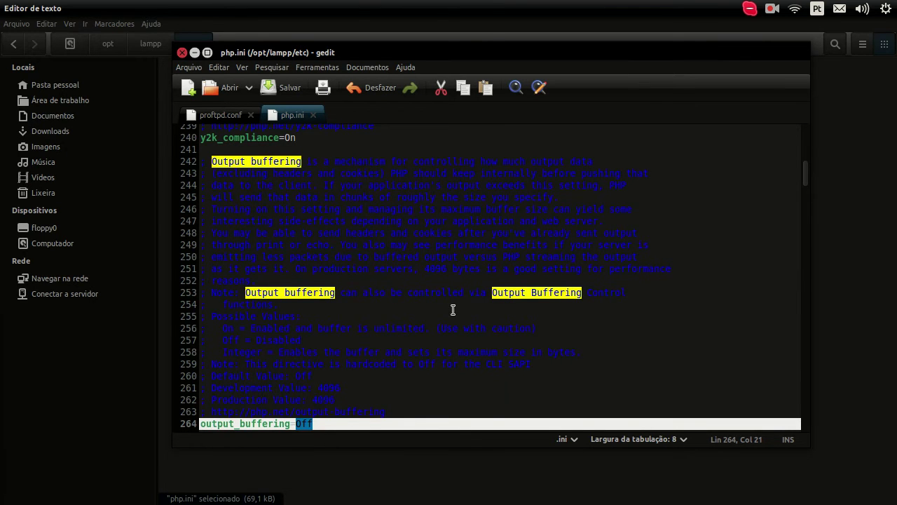
key(ctrl+f)
click(593, 134)
text(outpu)
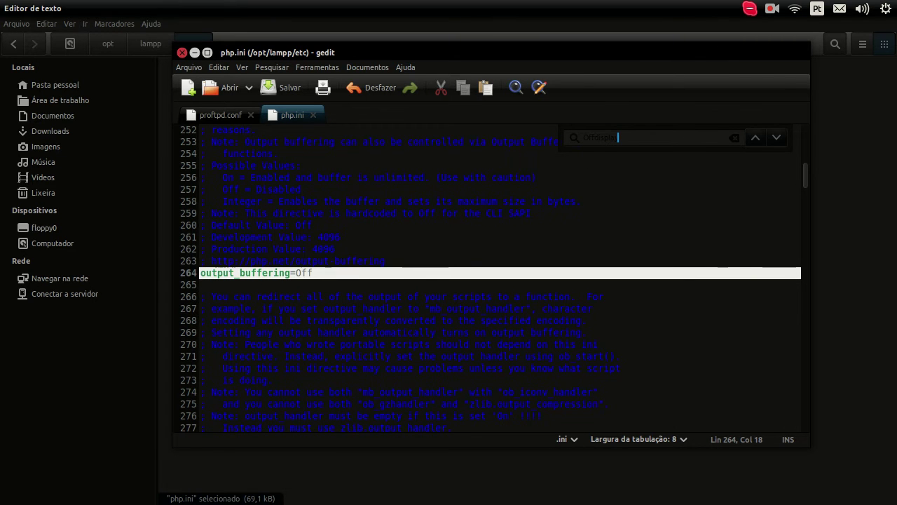
key(ctrl+a)
Search php.ini for 'display' and go to the display_errors line.
key(BackSpace)
text(display)
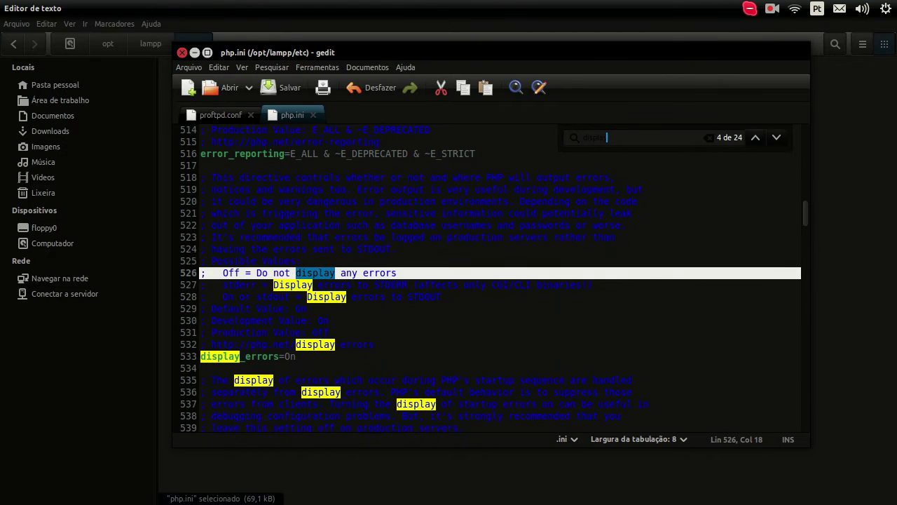
click(309, 361)
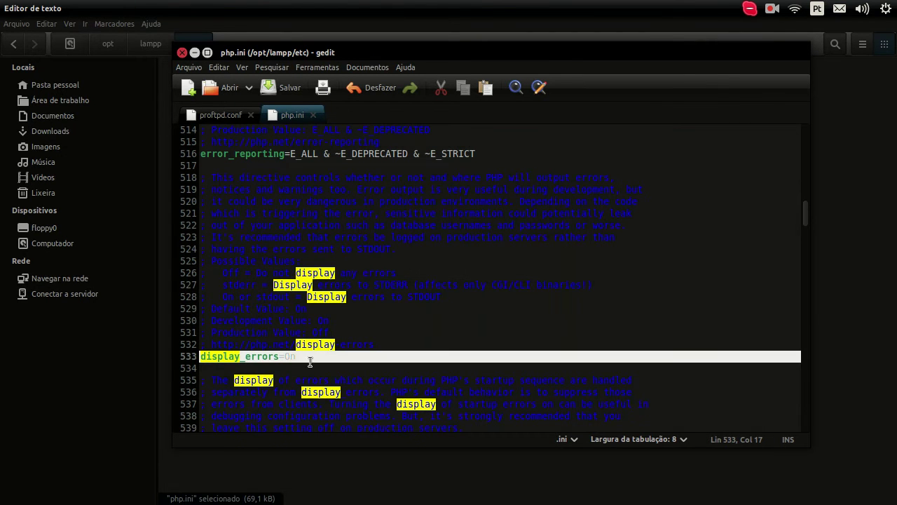
key(ctrl+f)
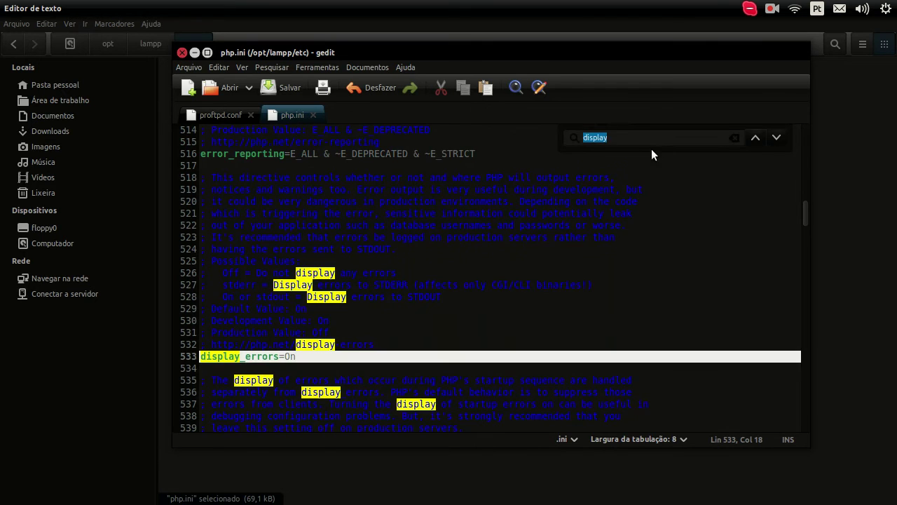
scroll(625, 208, down, 2)
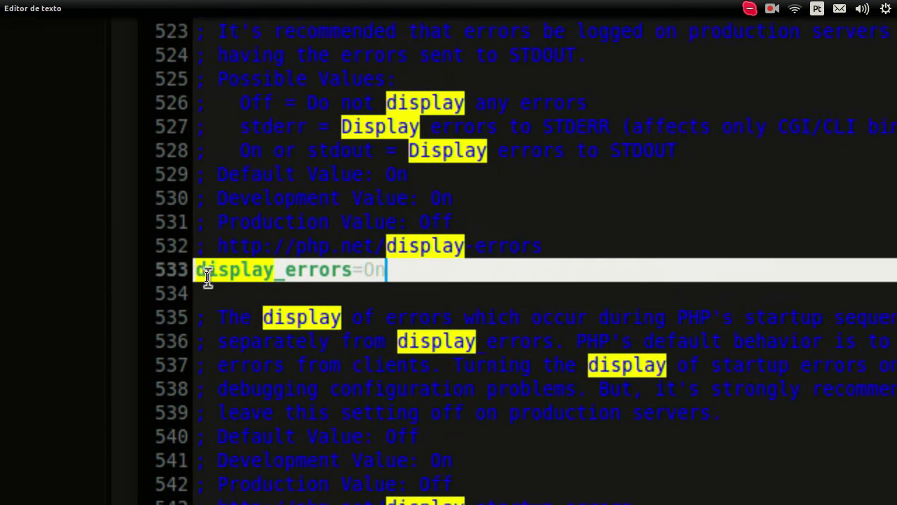
key(End)
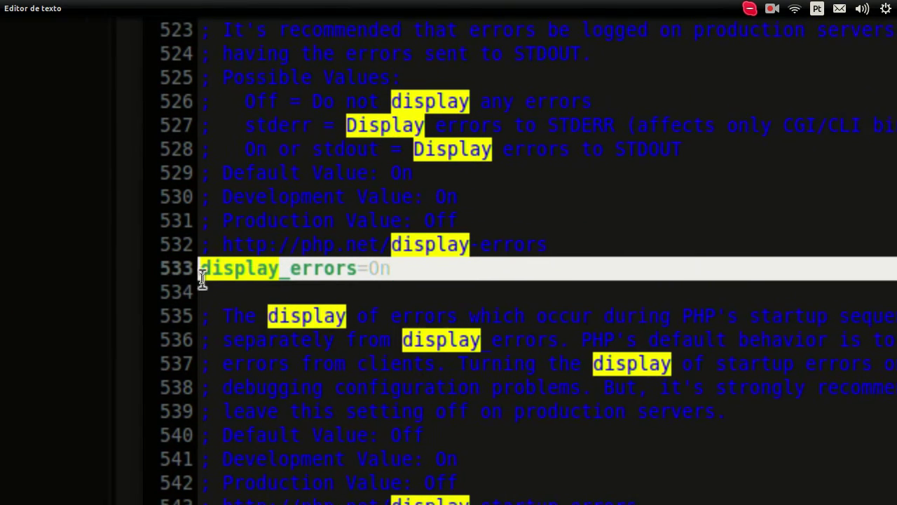
click(304, 261)
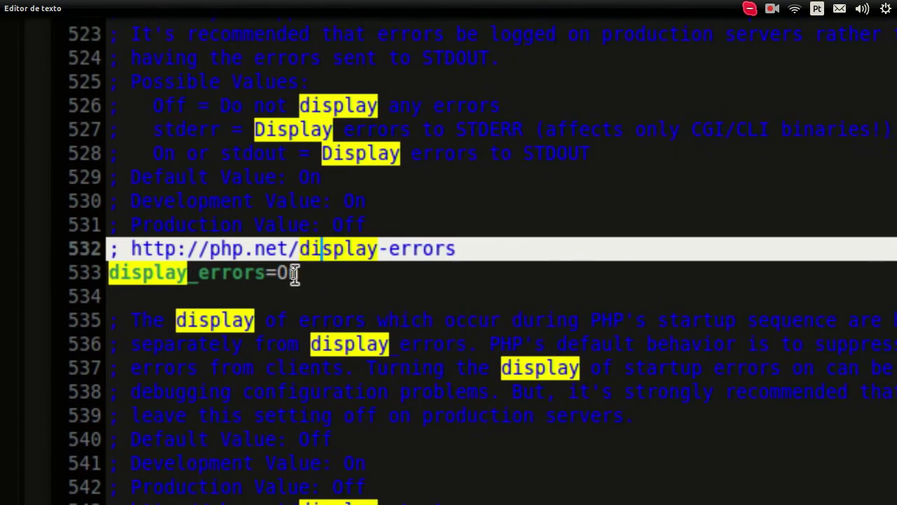
Replace display_errors' On value with Off and save php.ini.
click(316, 281)
key(shift+Left)
key(shift+Left)
key(BackSpace)
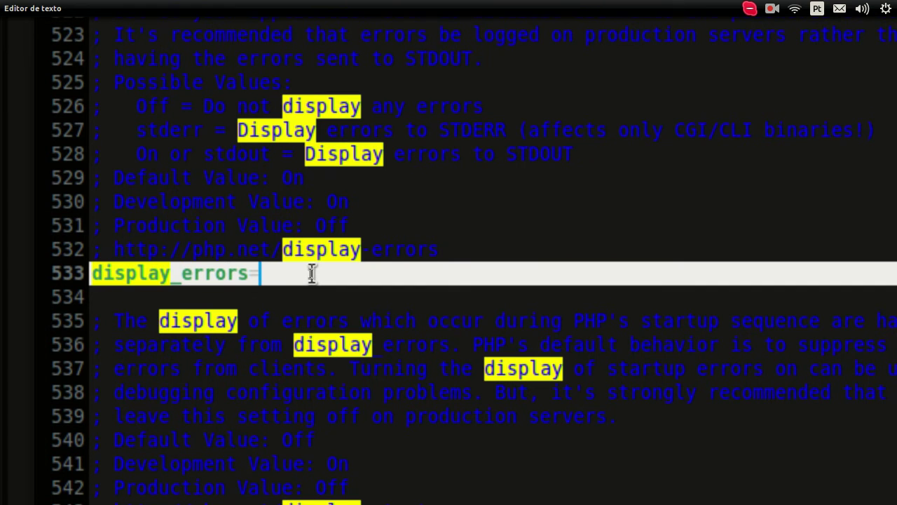
text(Off)
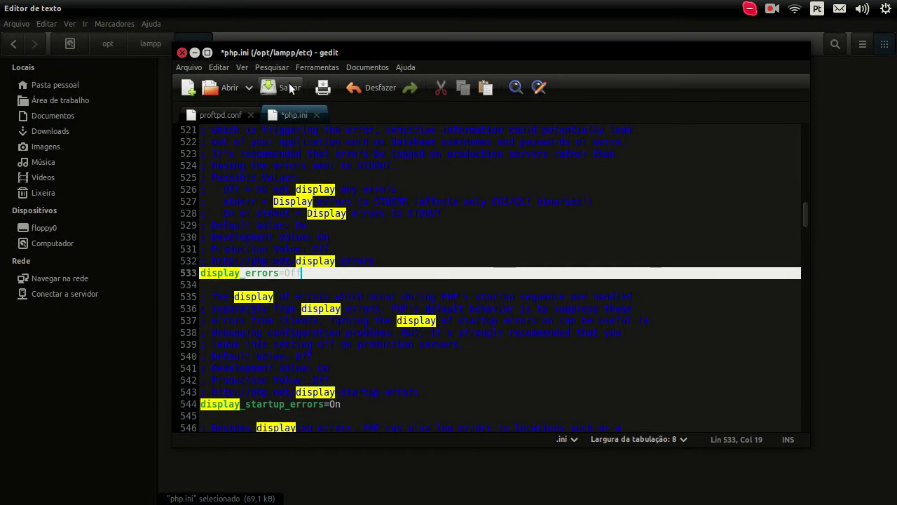
click(282, 88)
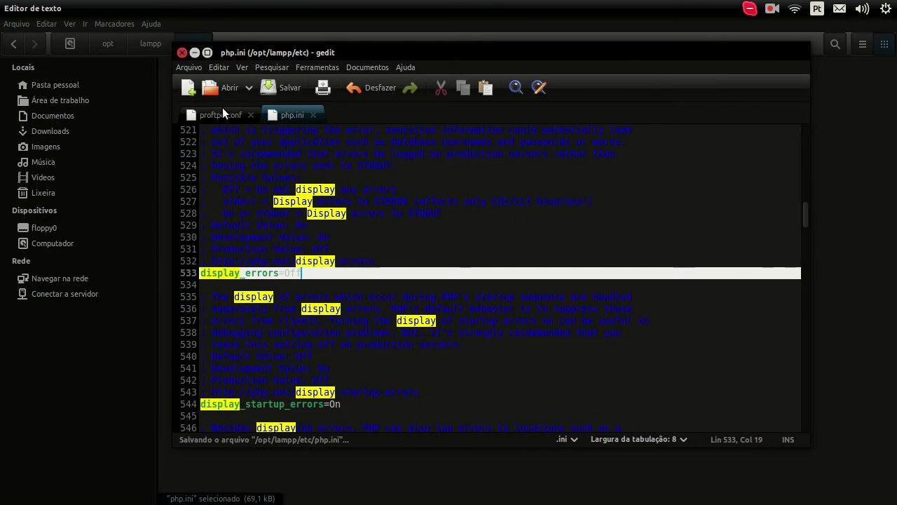
click(219, 113)
click(298, 114)
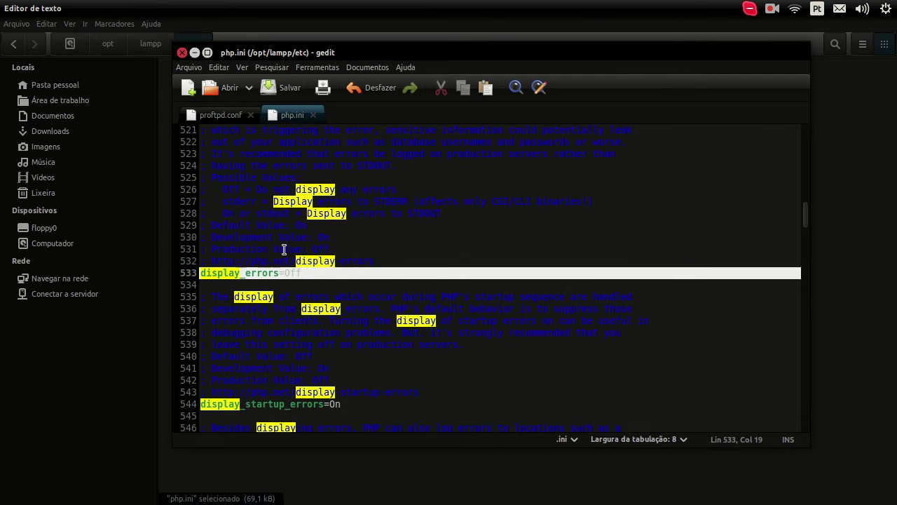
Minimize gedit and move up from etc to the /opt/lampp folder in Files.
click(195, 51)
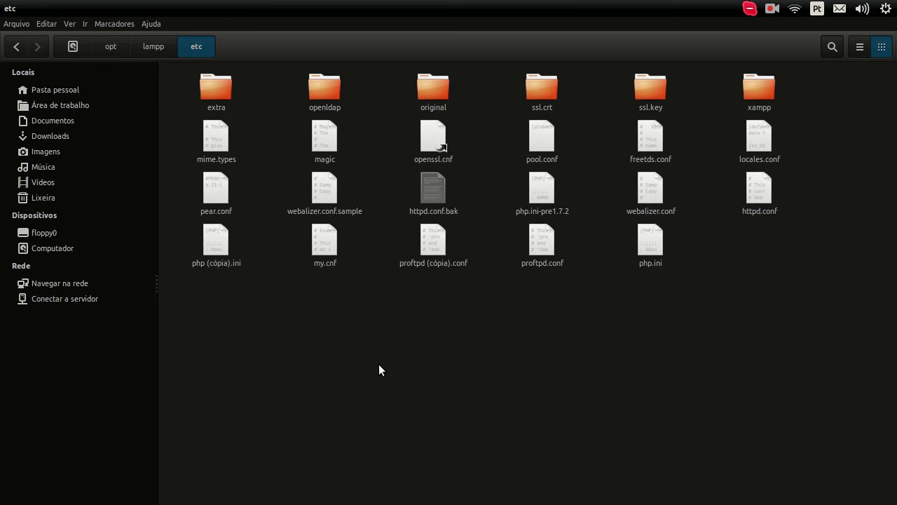
key(alt+Up)
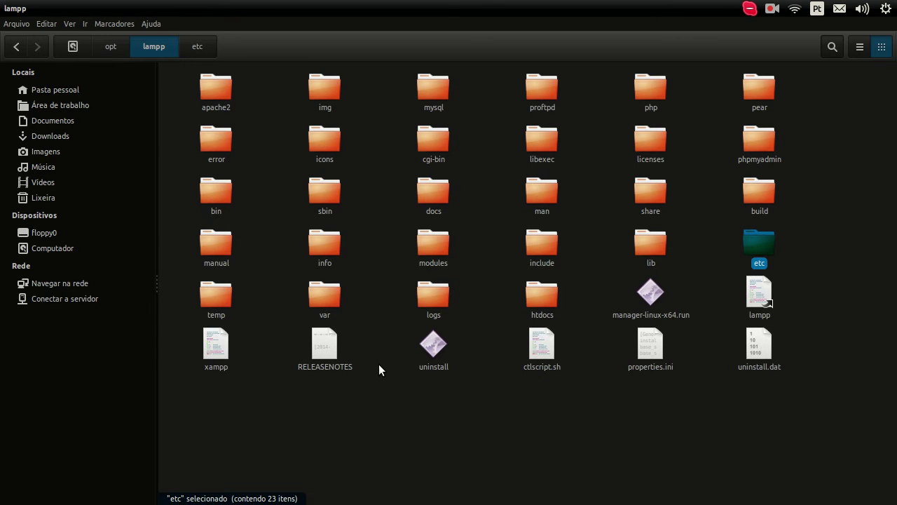
Raise FileZilla, then spread out the open file-manager windows to pick one.
mouse_move(0, 294)
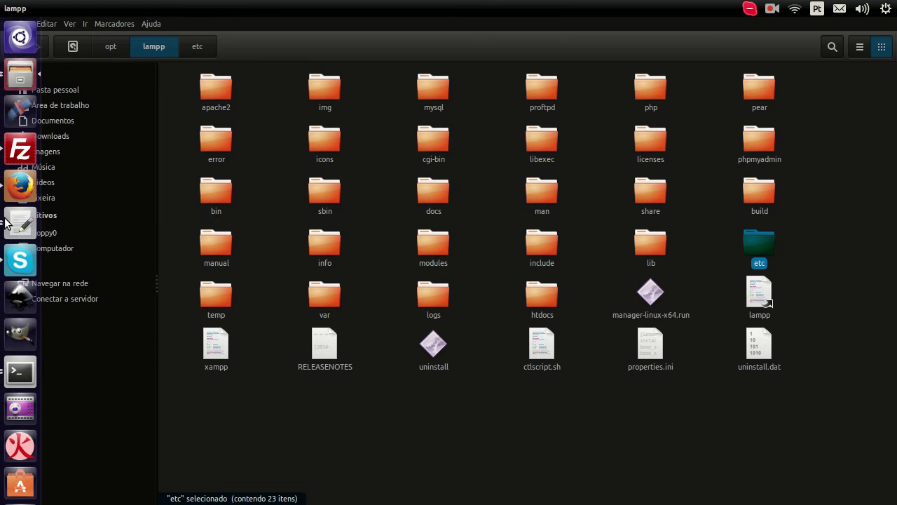
click(23, 156)
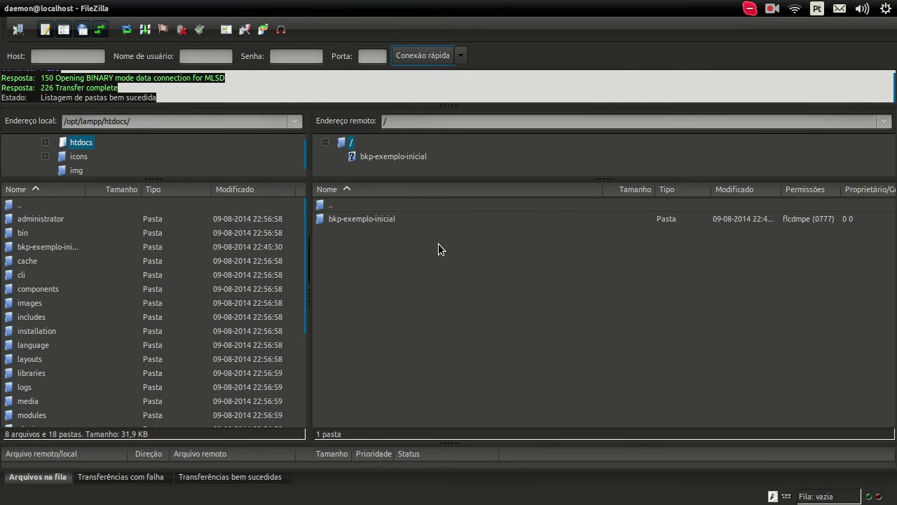
mouse_move(7, 231)
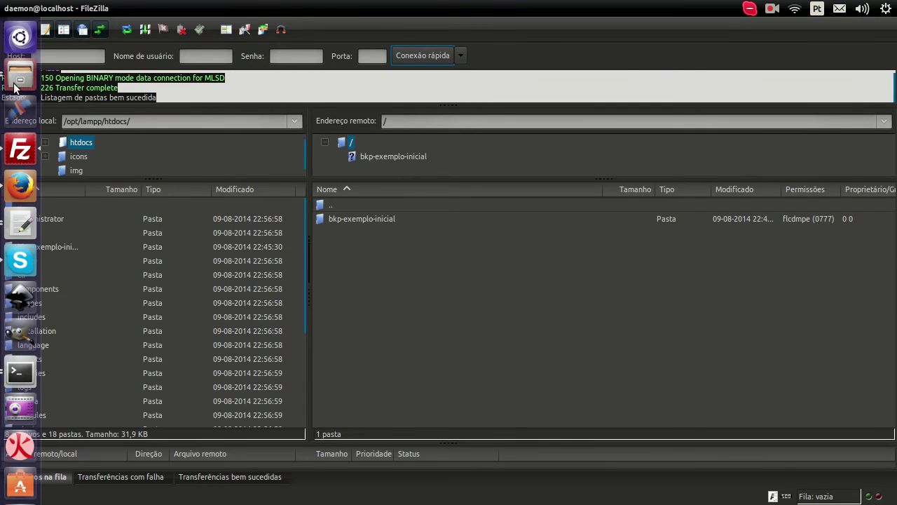
click(19, 78)
click(19, 79)
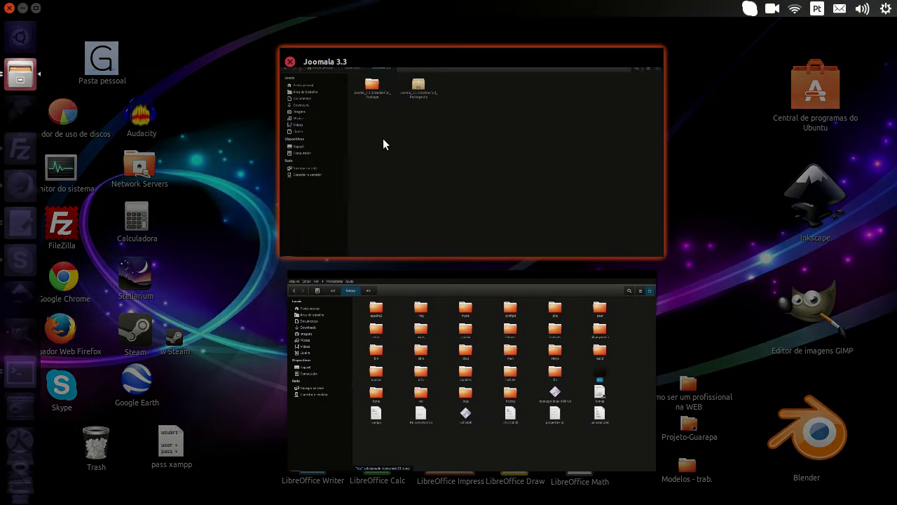
Open Joomla_3.3.3-Stable-Full_Package, select all 20 items and drop them onto FileZilla's remote root.
click(384, 140)
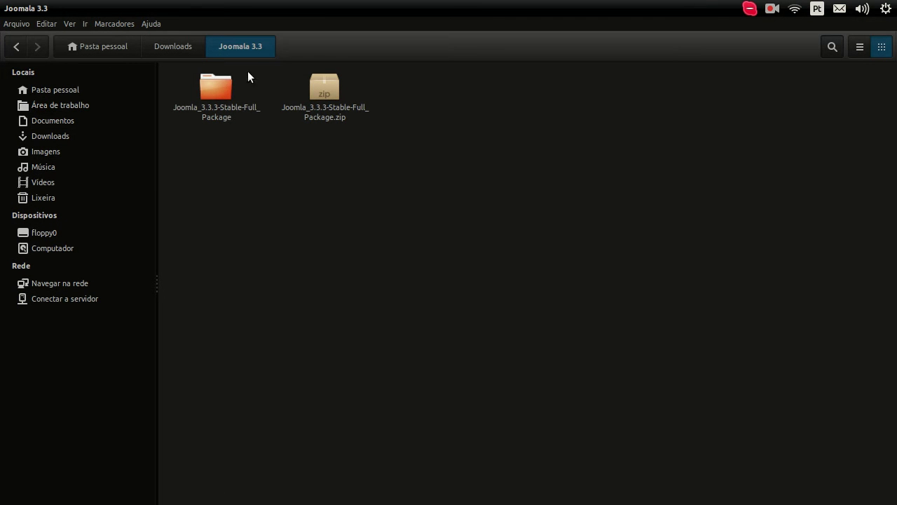
double_click(223, 109)
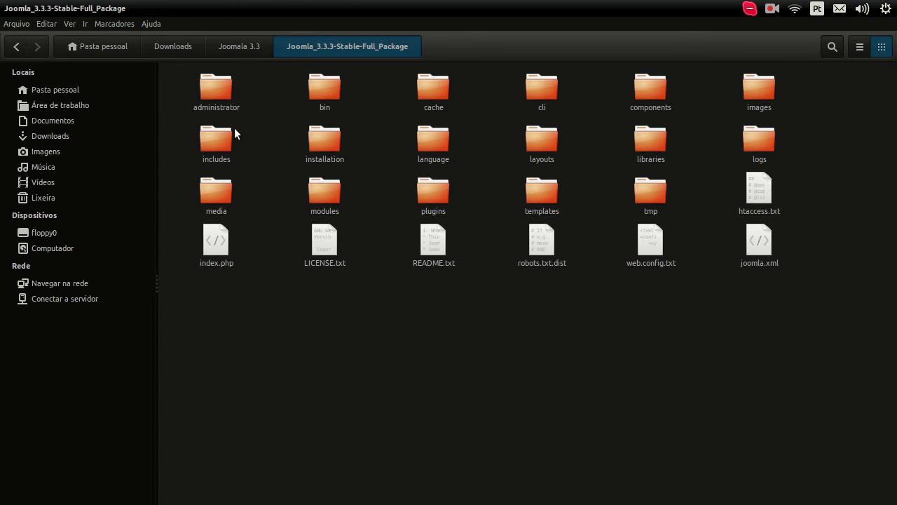
click(211, 106)
drag(799, 358, 405, 275)
key(alt+Tab)
key(alt+Tab)
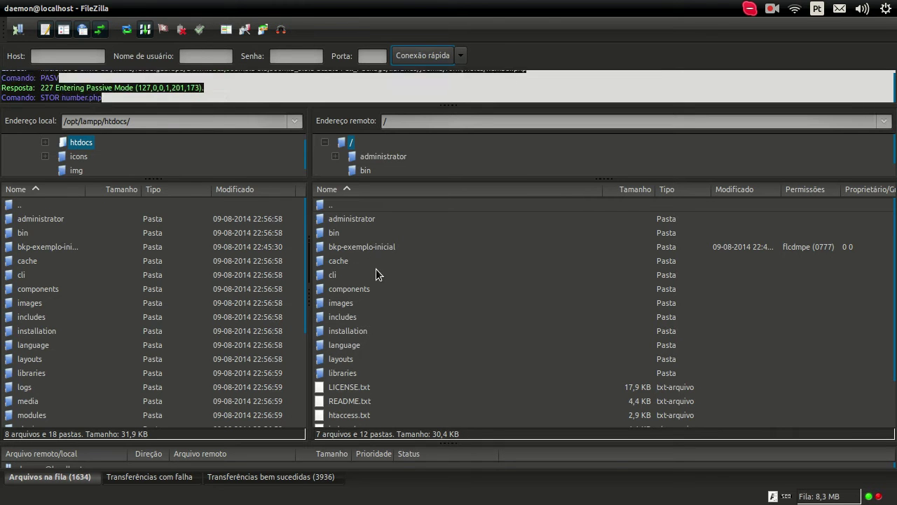
Review the Joomla installer's recommended PHP settings, edit its address, and return to FileZilla.
mouse_move(4, 210)
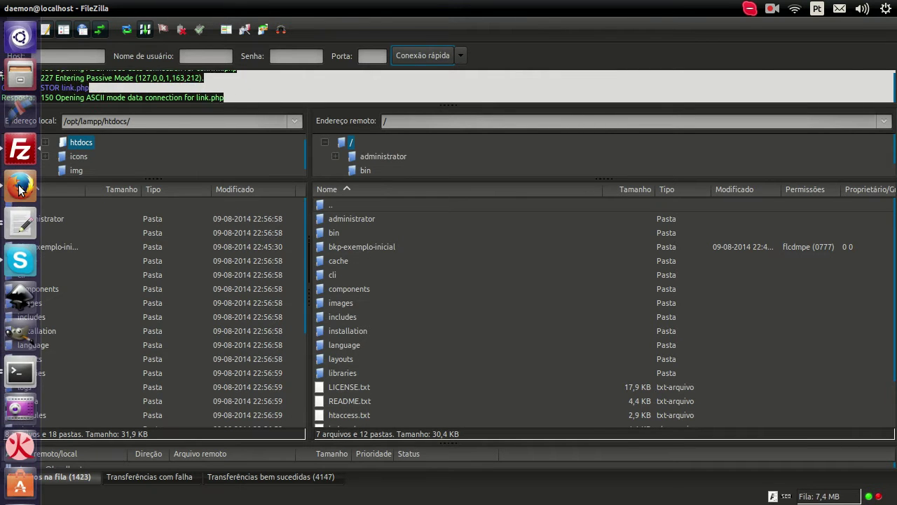
click(20, 186)
scroll(701, 249, down, 1)
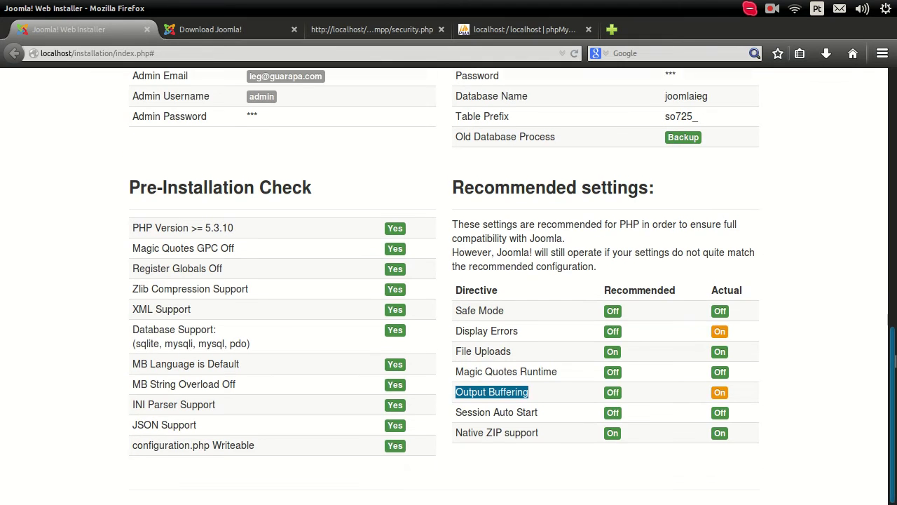
scroll(896, 323, up, 2)
drag(895, 322, 895, 93)
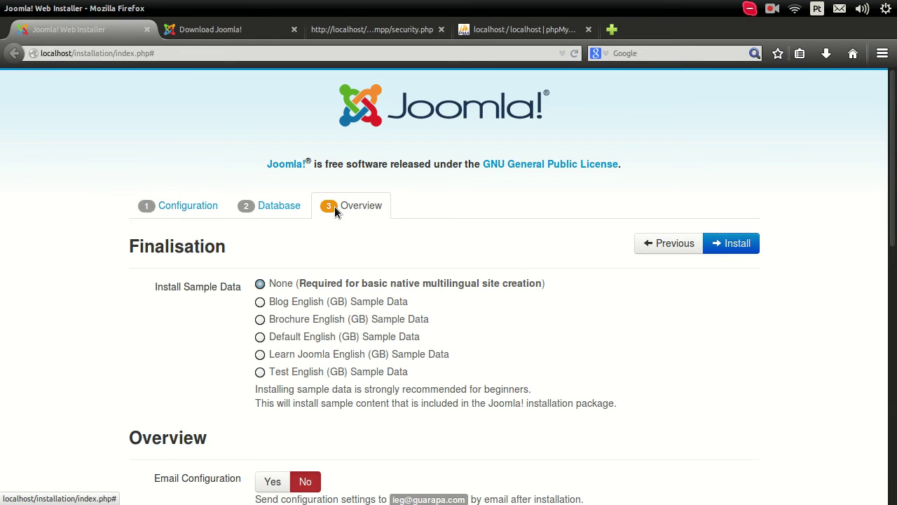
drag(75, 54, 194, 68)
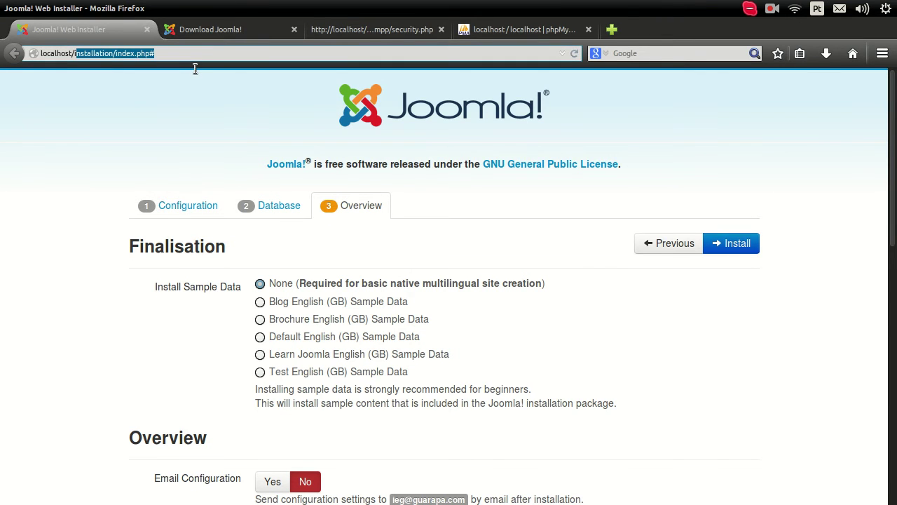
text(i)
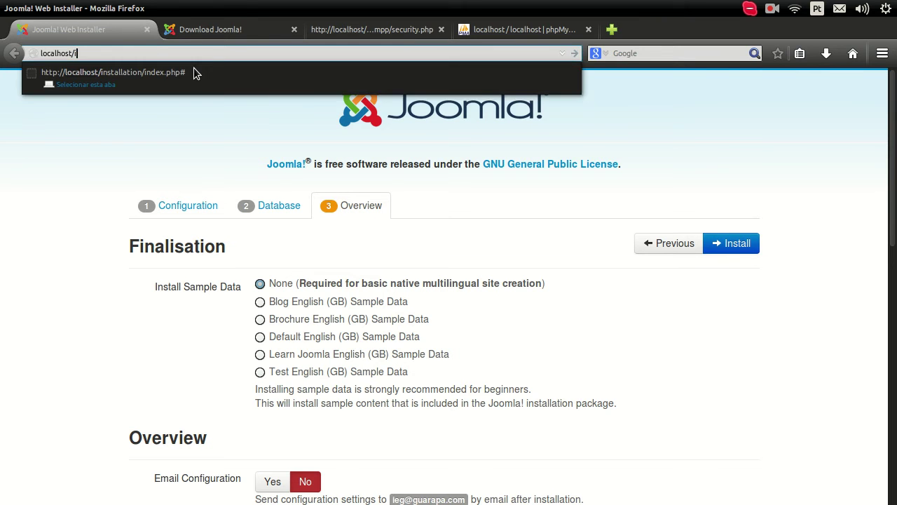
click(94, 215)
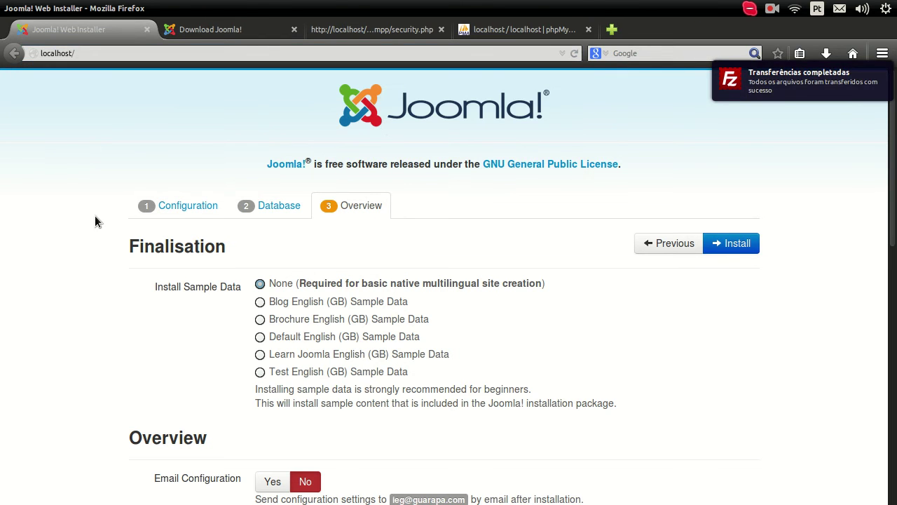
mouse_move(4, 220)
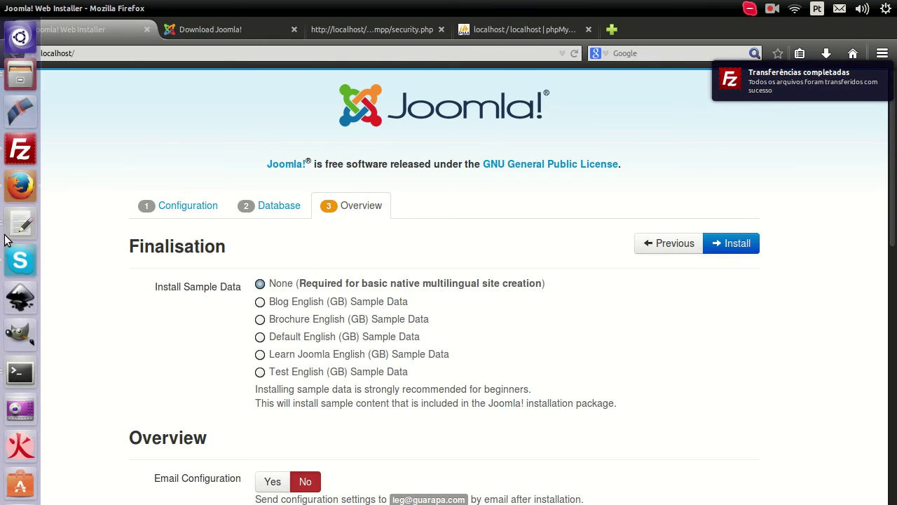
click(20, 149)
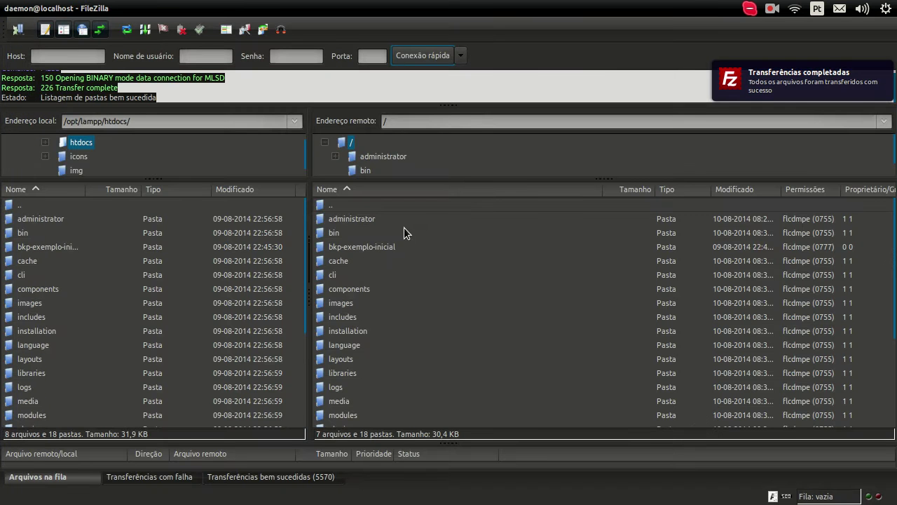
click(359, 218)
scroll(363, 298, down, 3)
scroll(363, 301, up, 3)
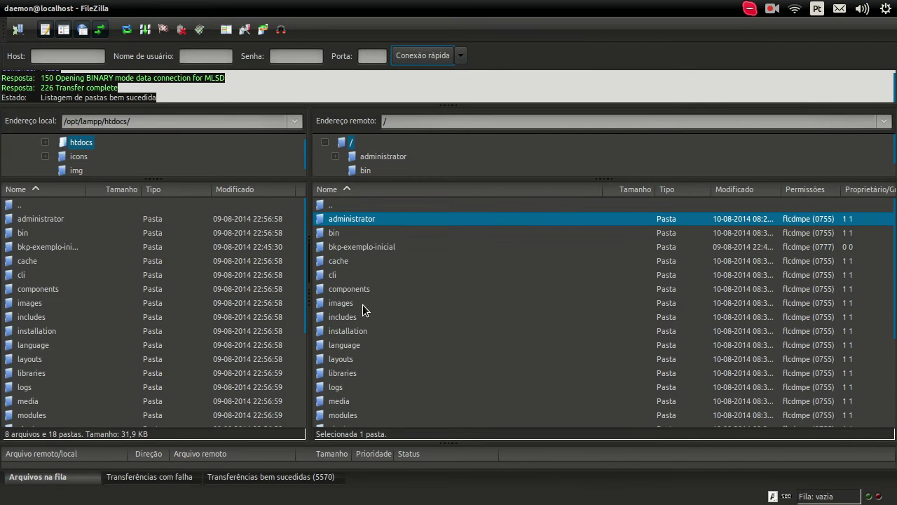
right_click(365, 217)
click(454, 405)
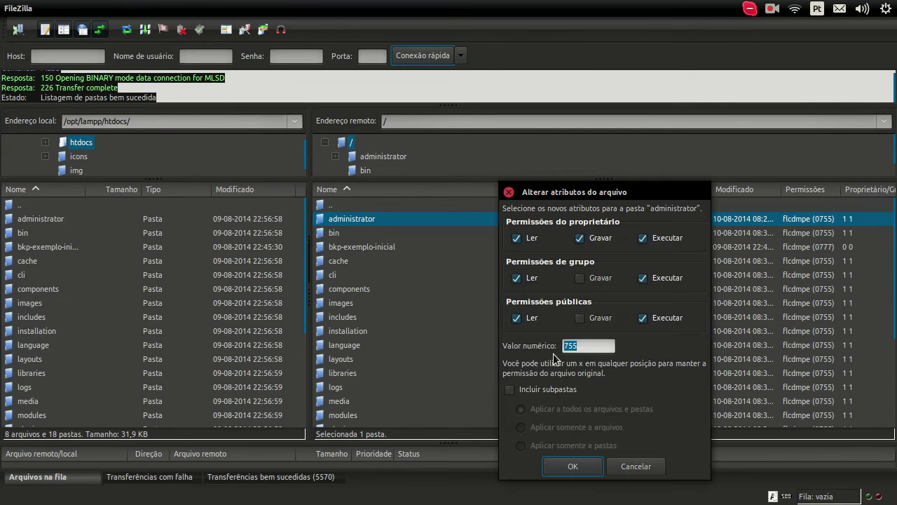
text(777)
click(571, 466)
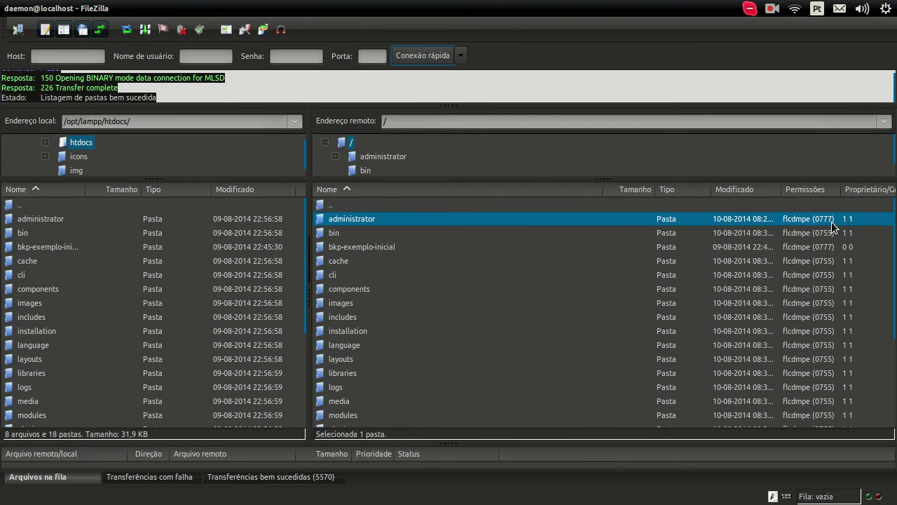
right_click(457, 221)
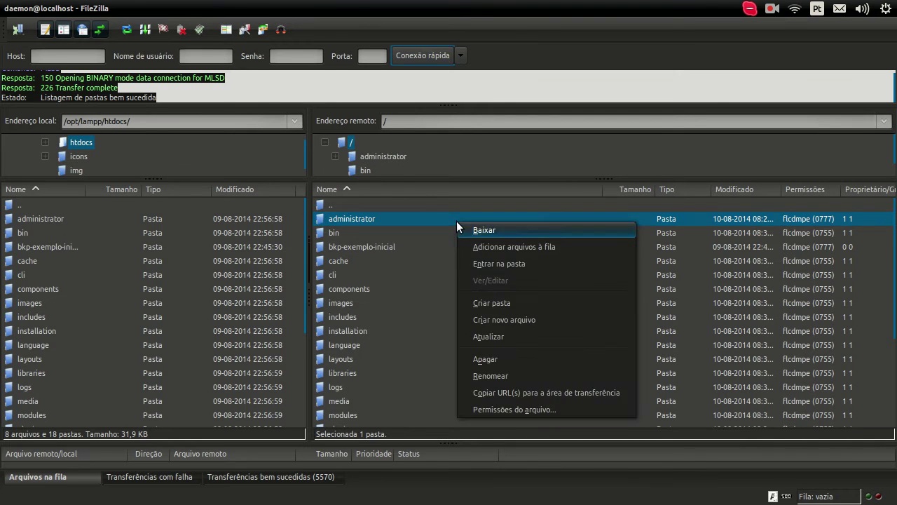
click(504, 409)
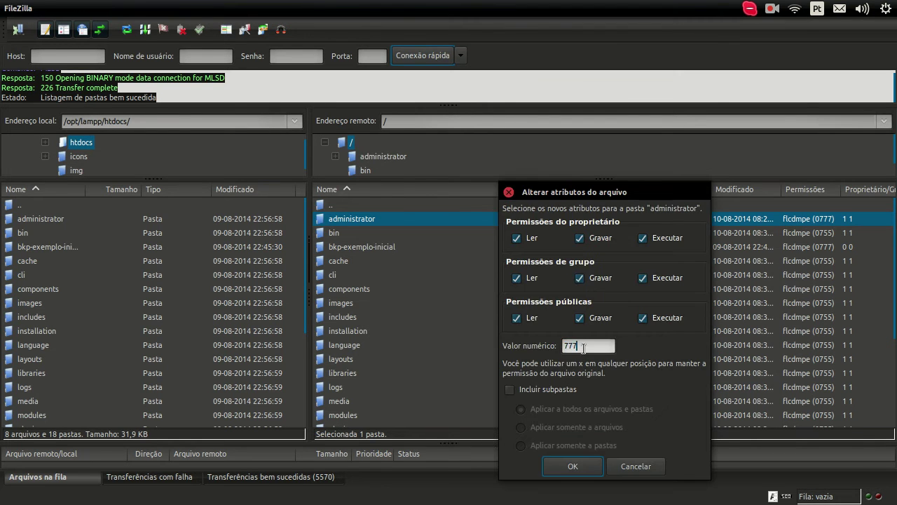
text(755)
click(554, 465)
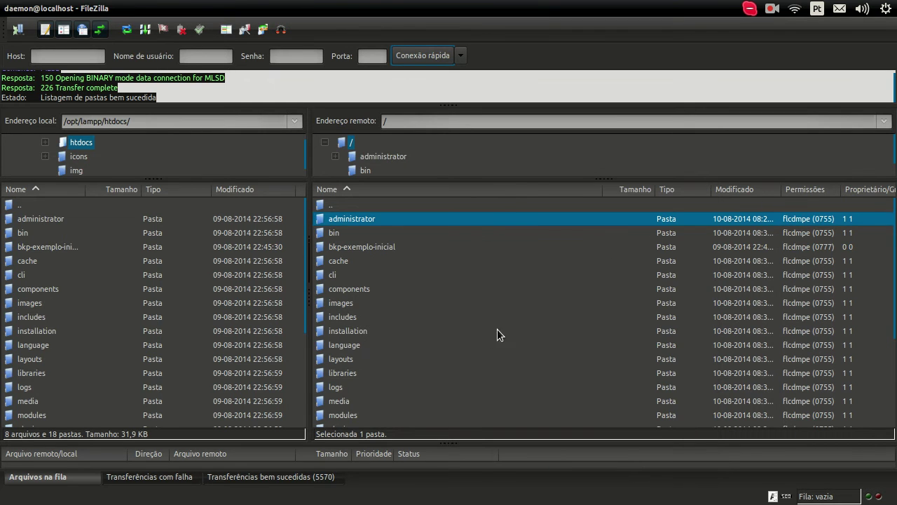
scroll(522, 312, down, 2)
shift+click(360, 371)
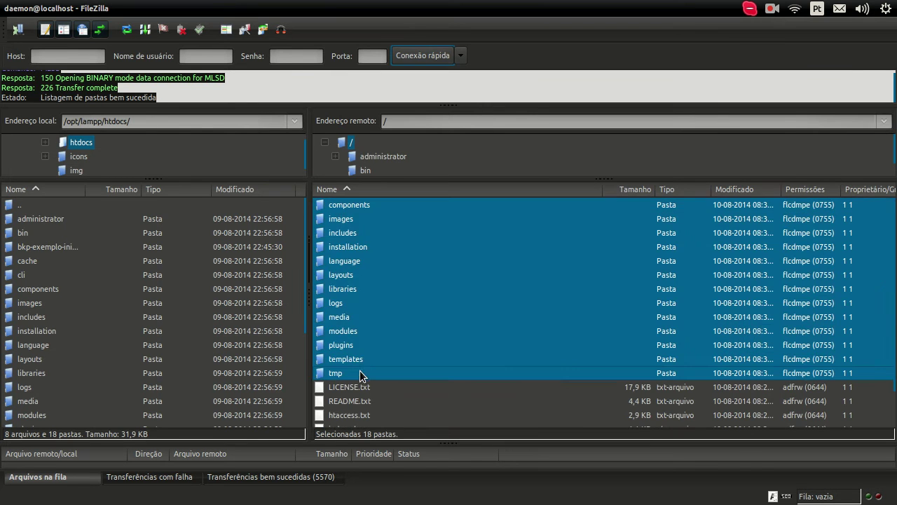
scroll(368, 336, up, 2)
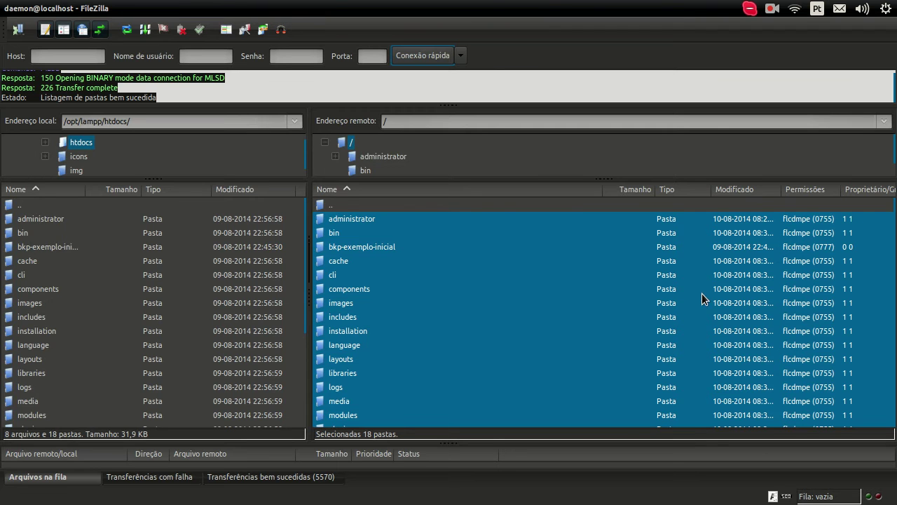
click(348, 334)
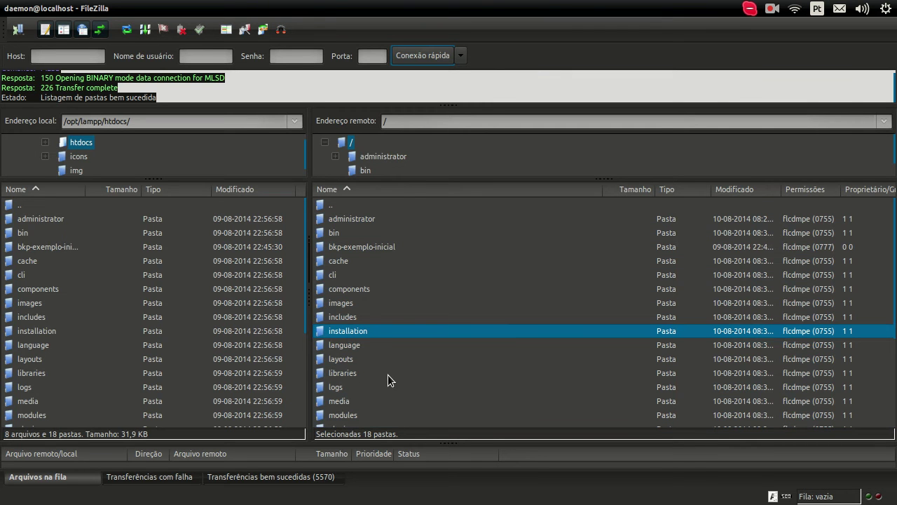
Reload the installer and enter site name 'Instituto Educaional Guarapa', the admin e-mail and username admin.
mouse_move(6, 205)
click(10, 186)
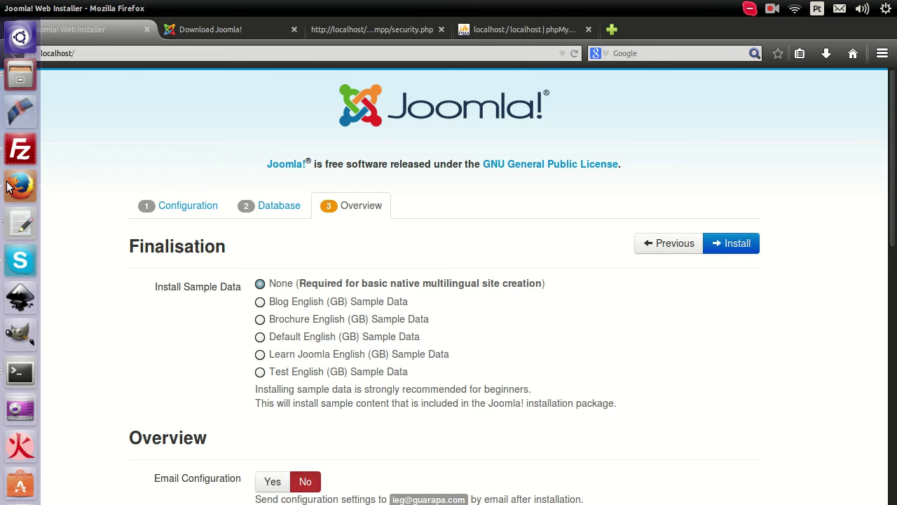
click(115, 52)
key(Return)
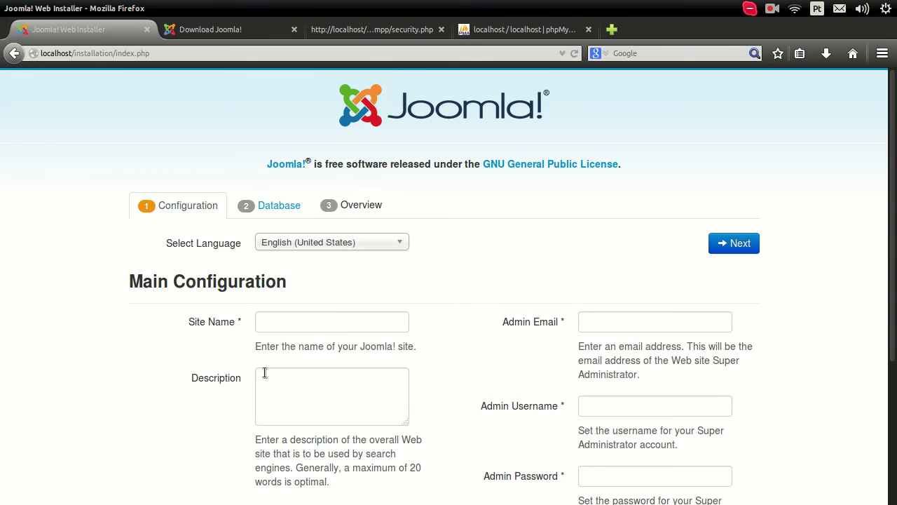
click(314, 324)
text(l)
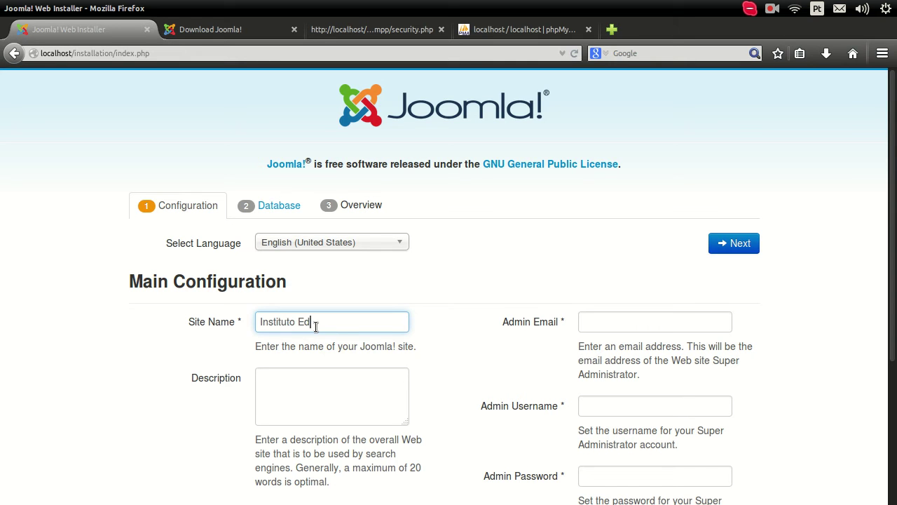
text(nstituto Educaional Guarapa)
key(Tab)
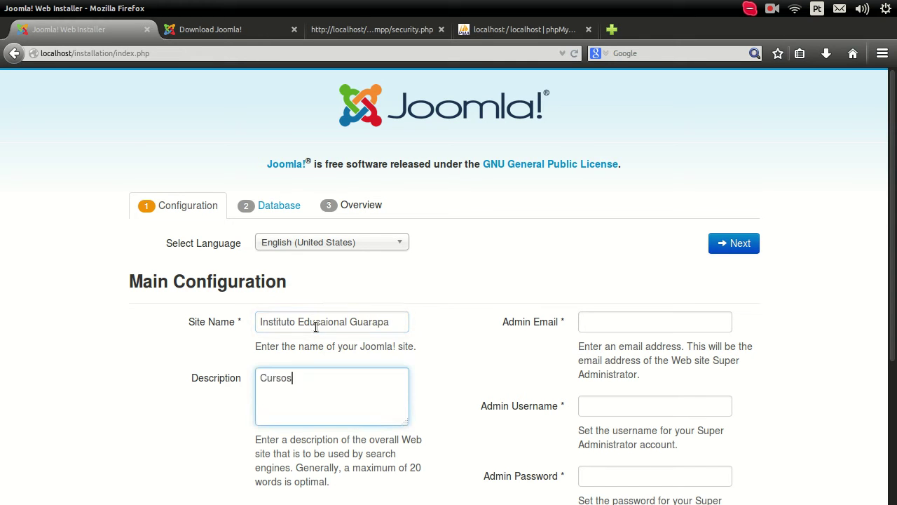
key(Tab)
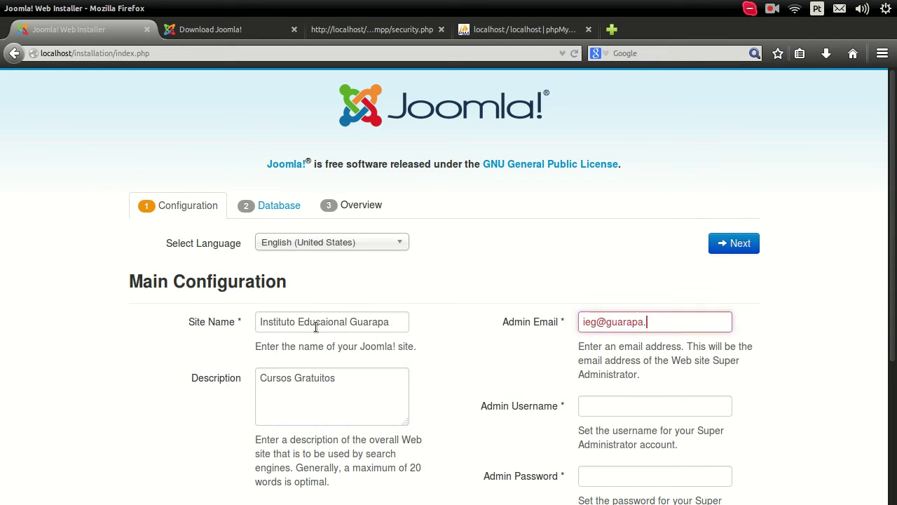
key(Tab)
text(admin)
key(Tab)
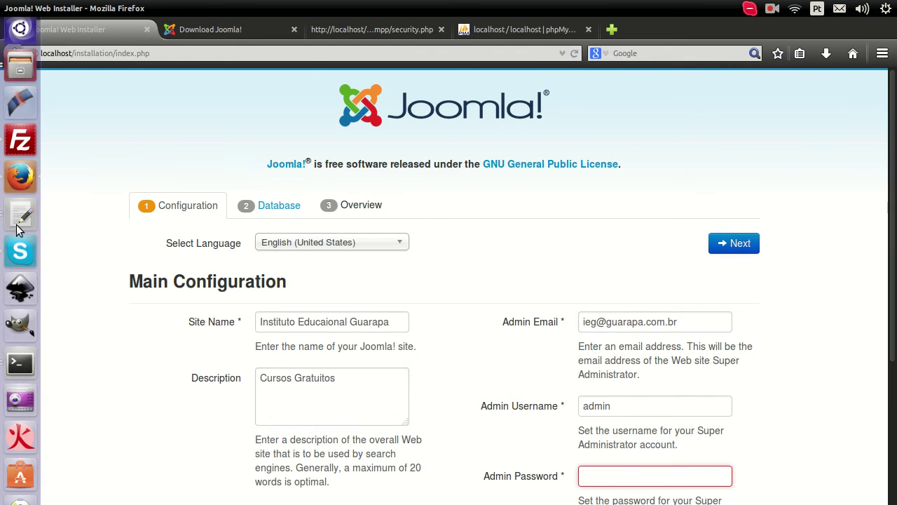
Copy the Joomla admin password from the gedit notes into both password fields.
click(14, 230)
scroll(280, 399, down, 1)
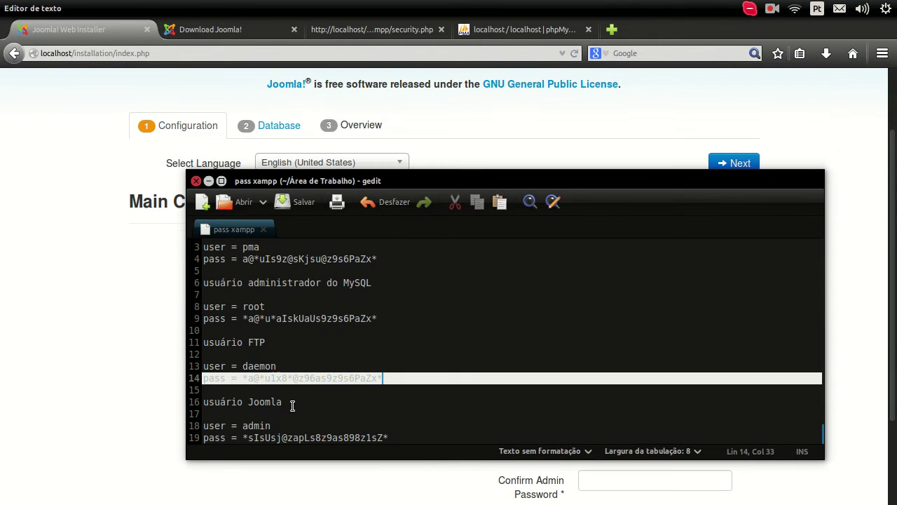
click(254, 429)
drag(247, 437, 340, 441)
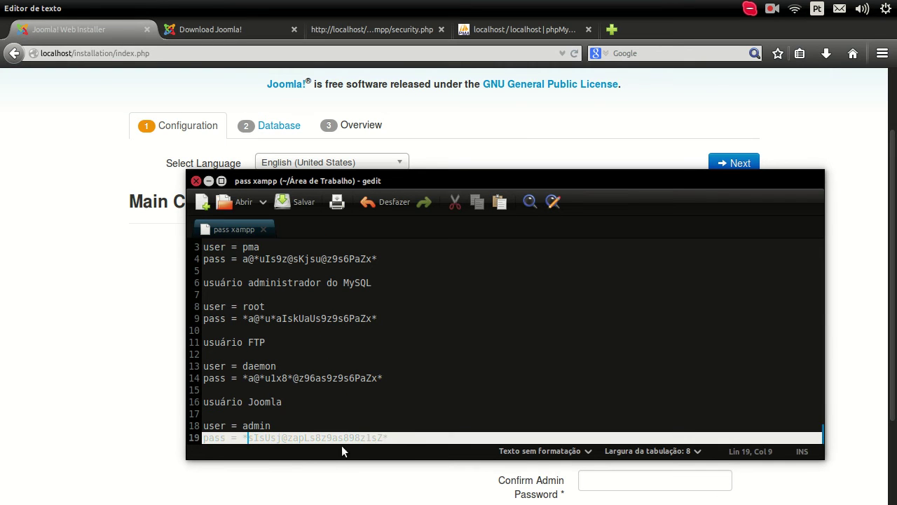
key(Left)
key(shift+End)
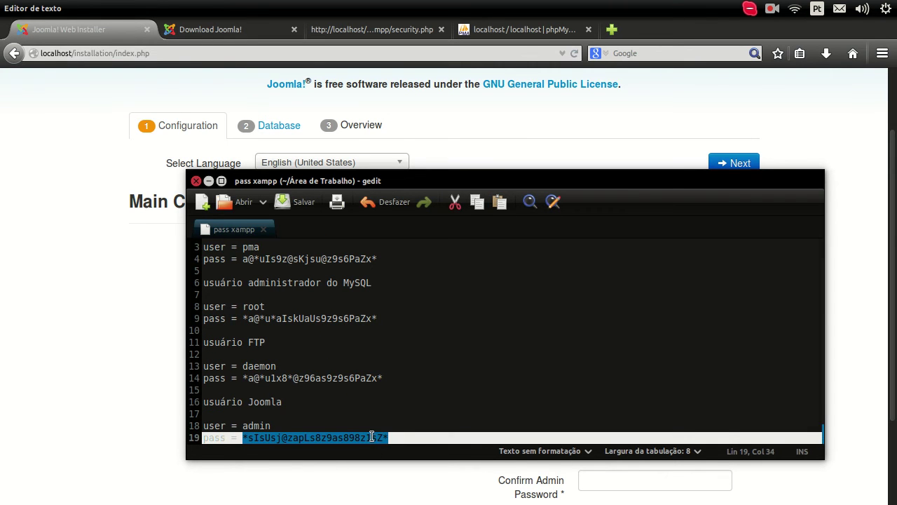
right_click(371, 436)
click(396, 369)
key(alt+Tab)
key(ctrl+v)
scroll(603, 399, down, 2)
click(607, 403)
key(ctrl+v)
scroll(399, 369, up, 3)
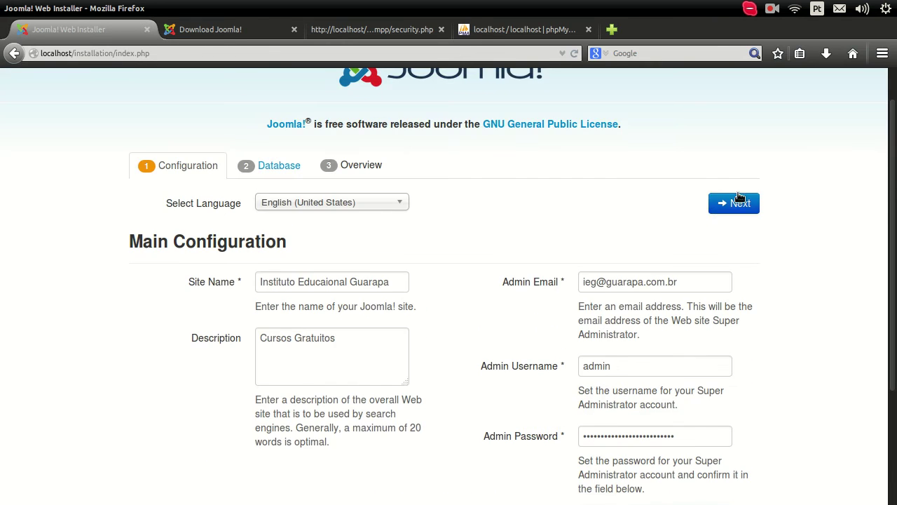
Go to the database step and enter root as the database username.
click(729, 201)
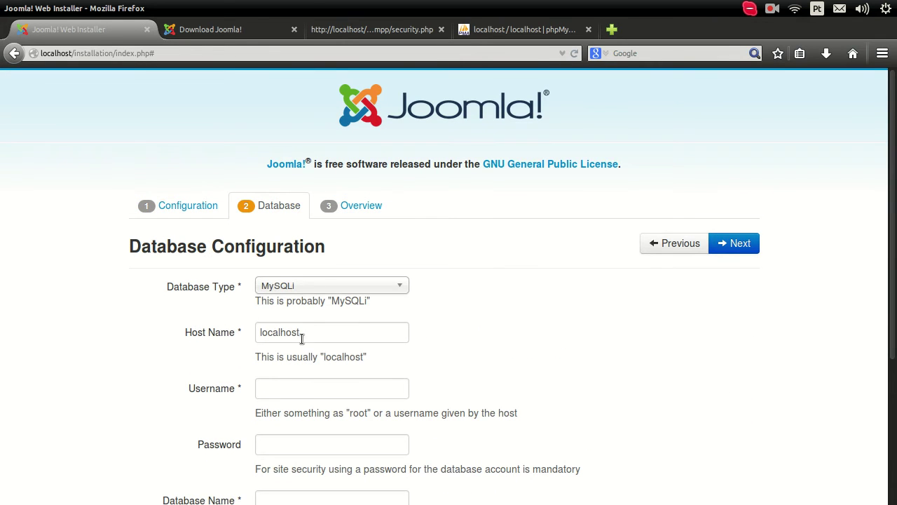
click(294, 388)
scroll(60, 435, down, 1)
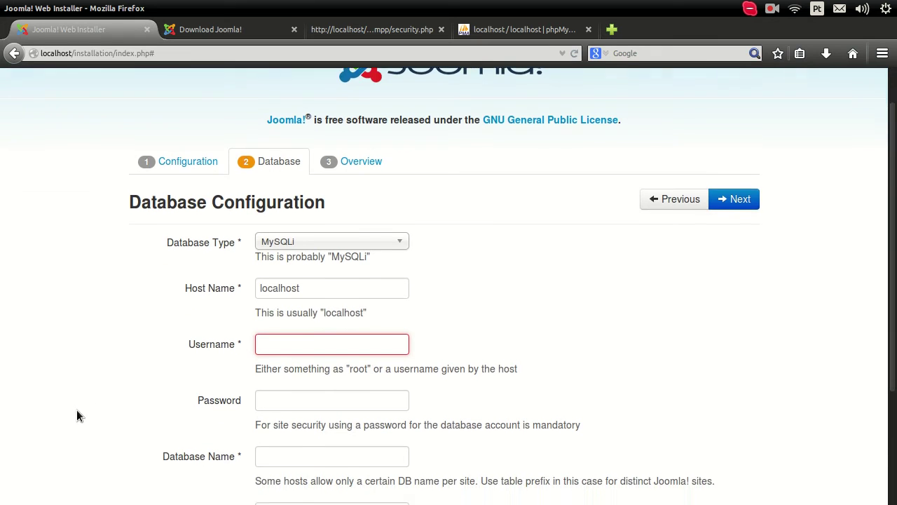
scroll(77, 403, down, 2)
text(root)
key(Tab)
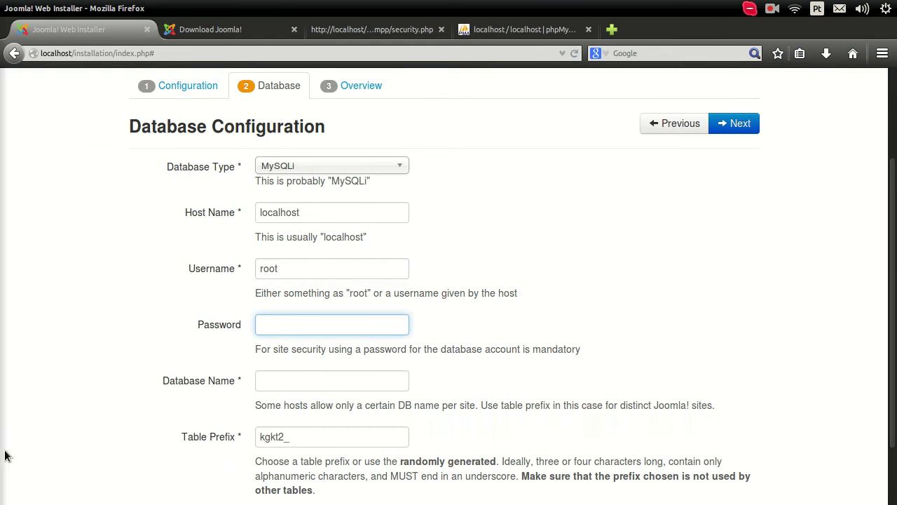
Copy the MySQL root password from the notes and paste it as the database password.
mouse_move(4, 456)
click(20, 225)
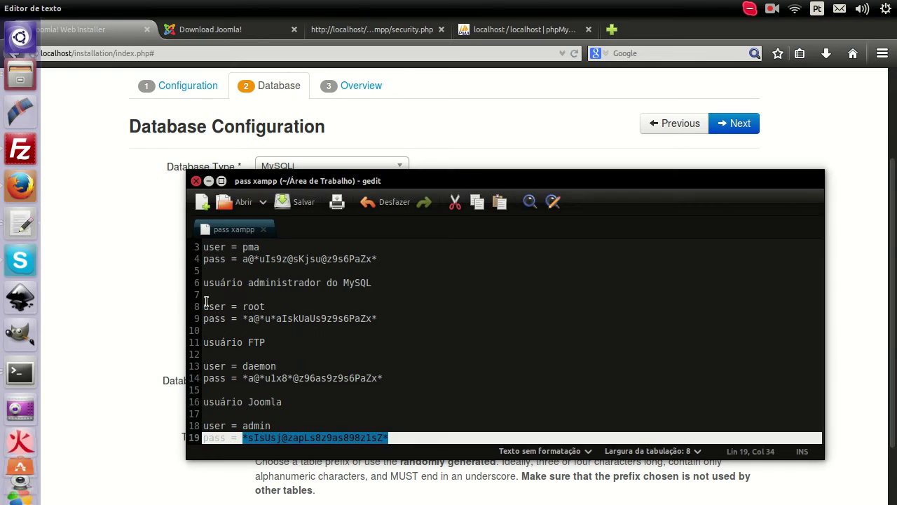
click(244, 319)
shift+click(412, 320)
key(ctrl+c)
key(alt+Tab)
click(311, 325)
key(ctrl+v)
Check phpMyAdmin, enter database name joomlaieg and proceed to the next installer step.
click(284, 384)
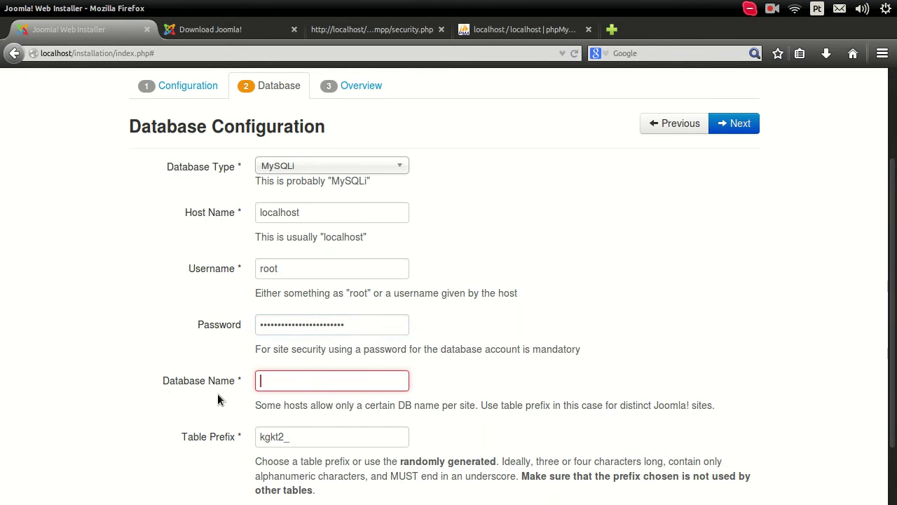
scroll(206, 390, down, 2)
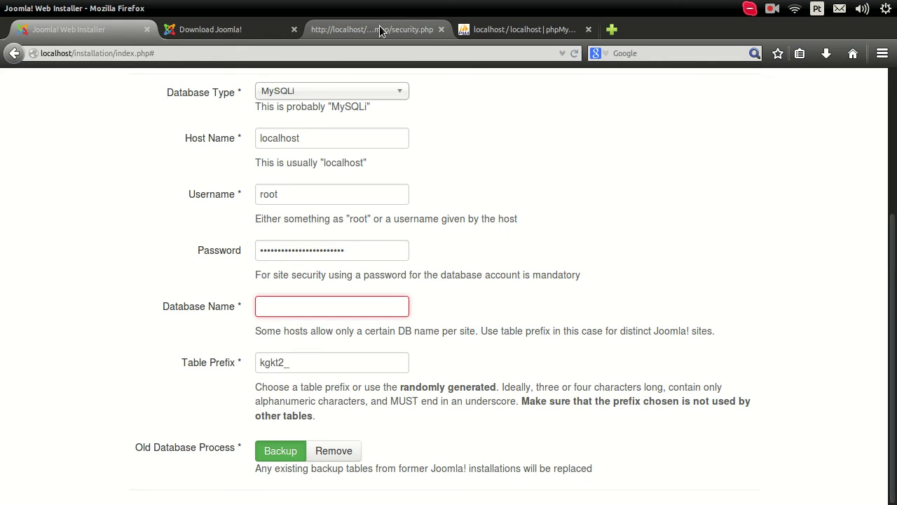
click(519, 30)
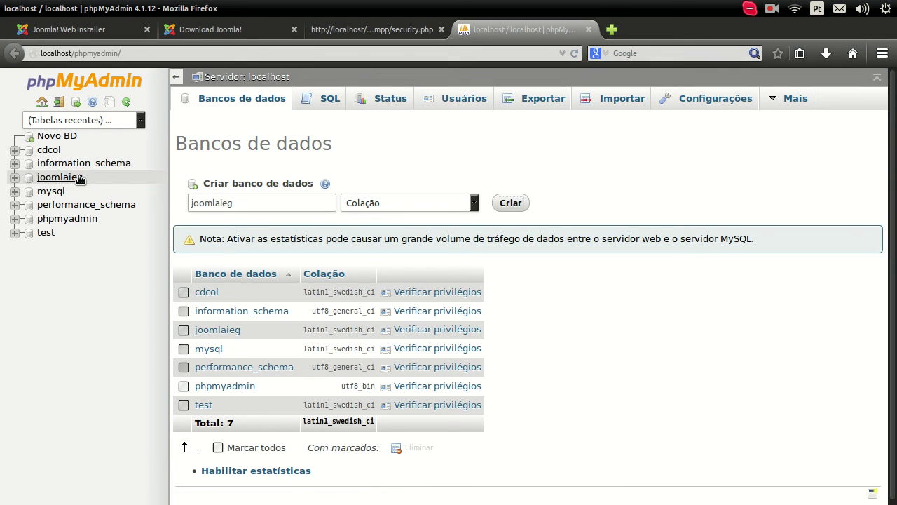
click(119, 30)
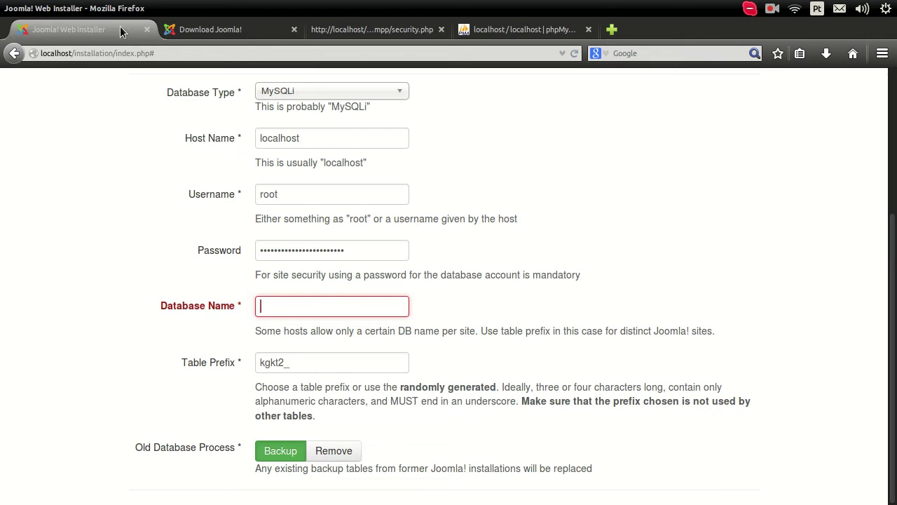
text(joomlaieg)
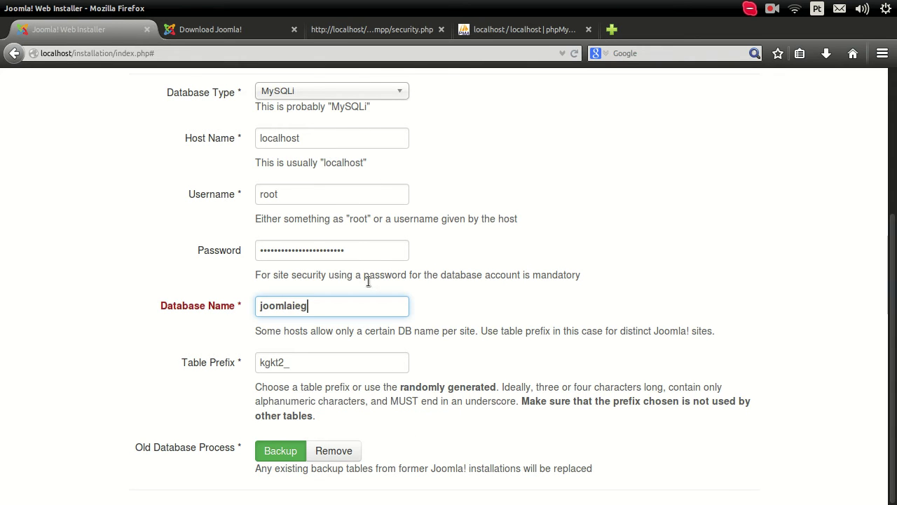
scroll(418, 454, up, 5)
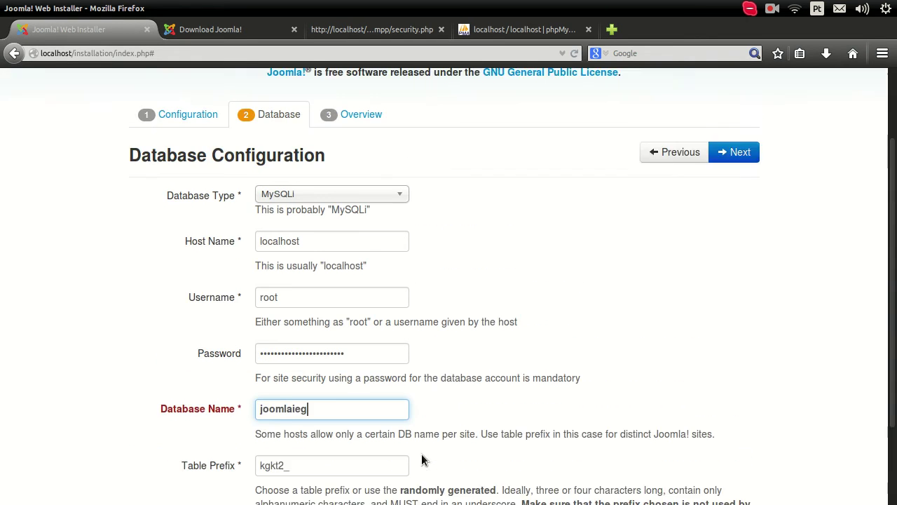
click(731, 243)
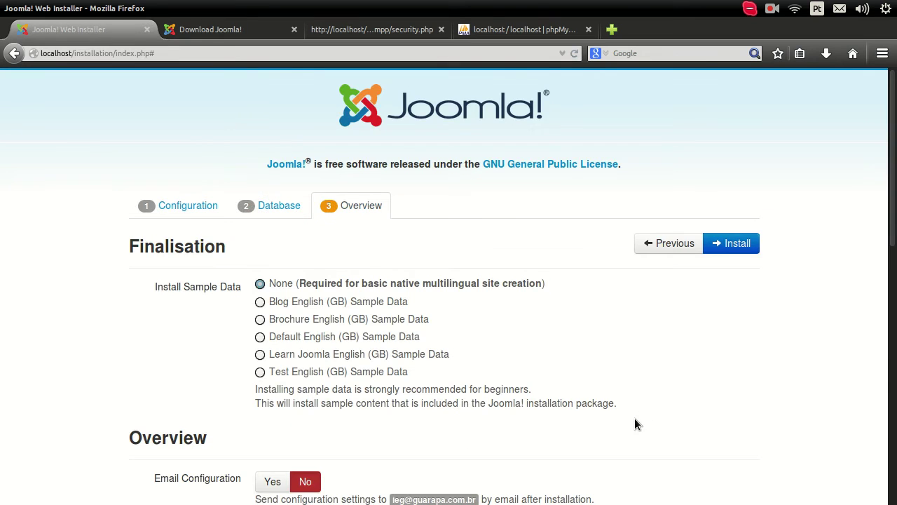
scroll(634, 418, down, 10)
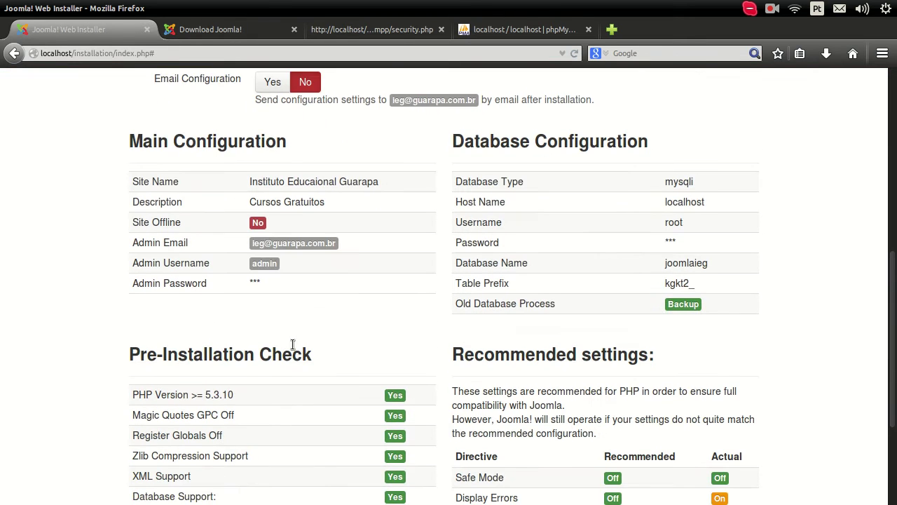
scroll(295, 345, down, 4)
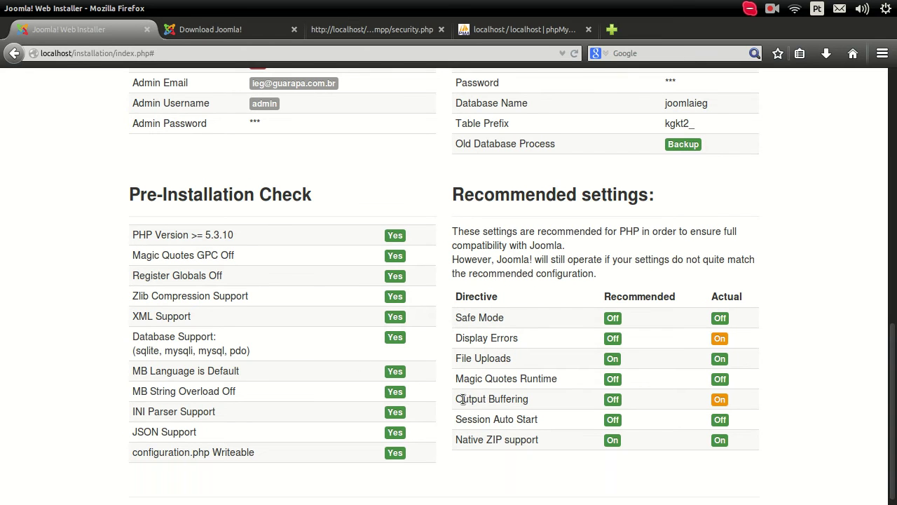
drag(453, 396, 741, 400)
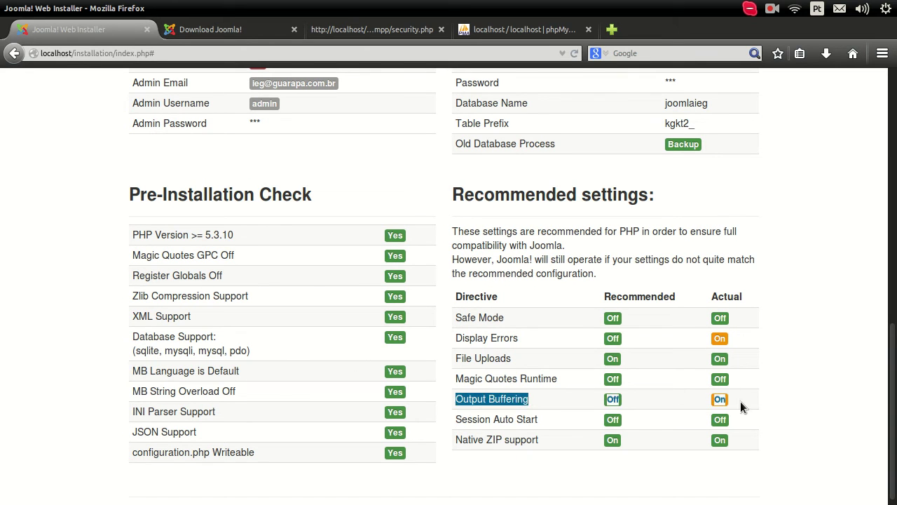
click(709, 397)
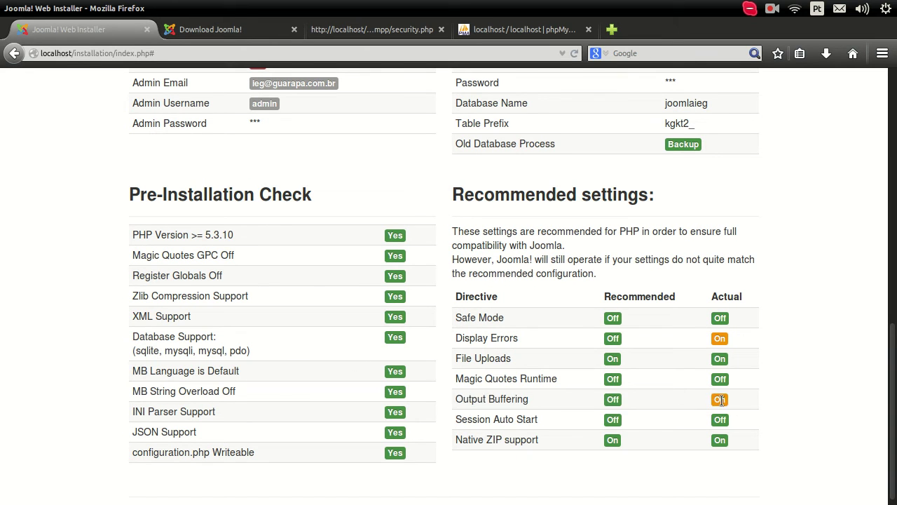
double_click(722, 338)
mouse_move(5, 303)
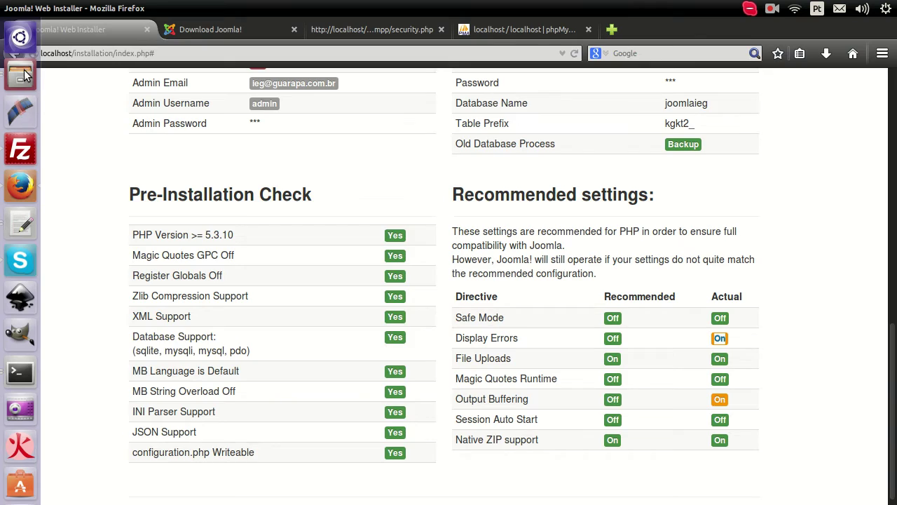
click(21, 73)
Bring up the gedit window with php.ini and confirm display_errors is Off.
click(20, 223)
click(266, 272)
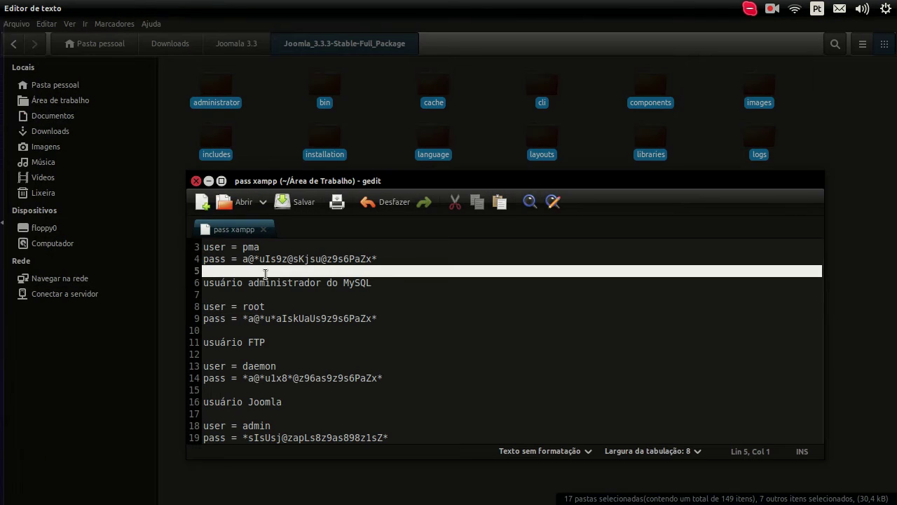
mouse_move(7, 279)
click(20, 228)
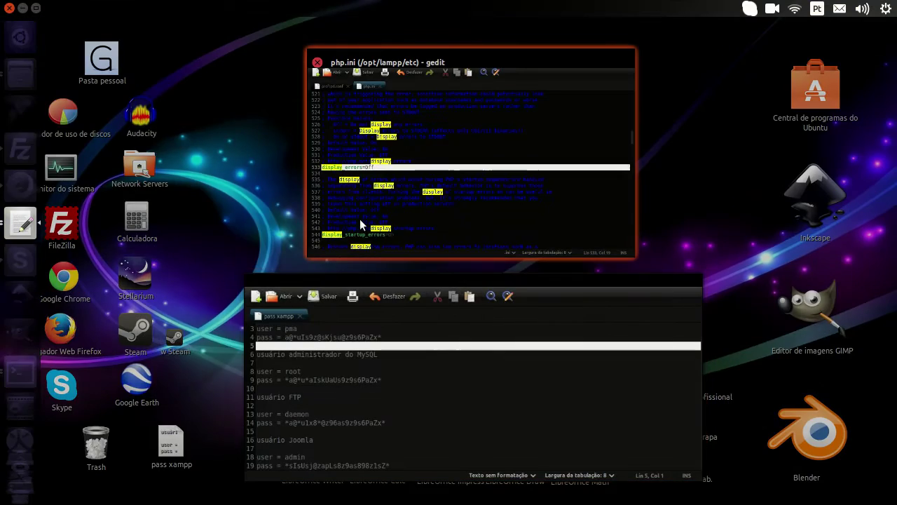
click(352, 235)
click(219, 114)
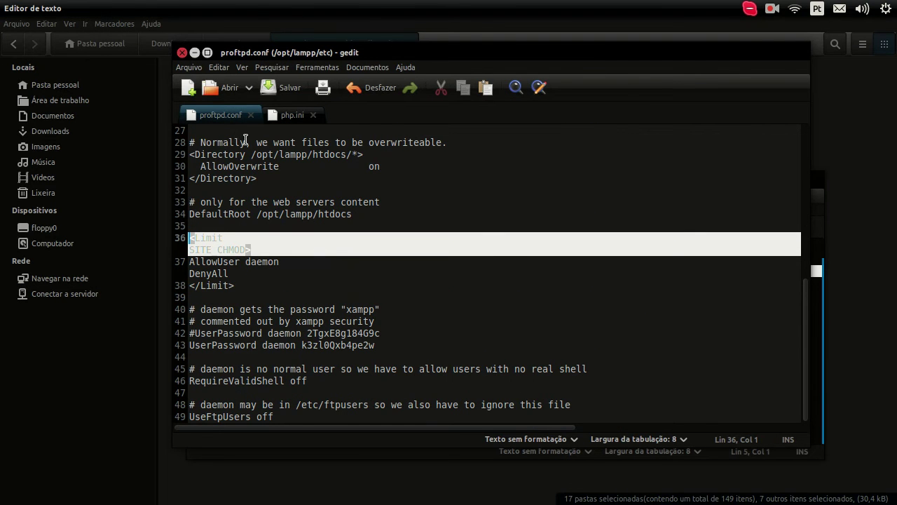
click(299, 115)
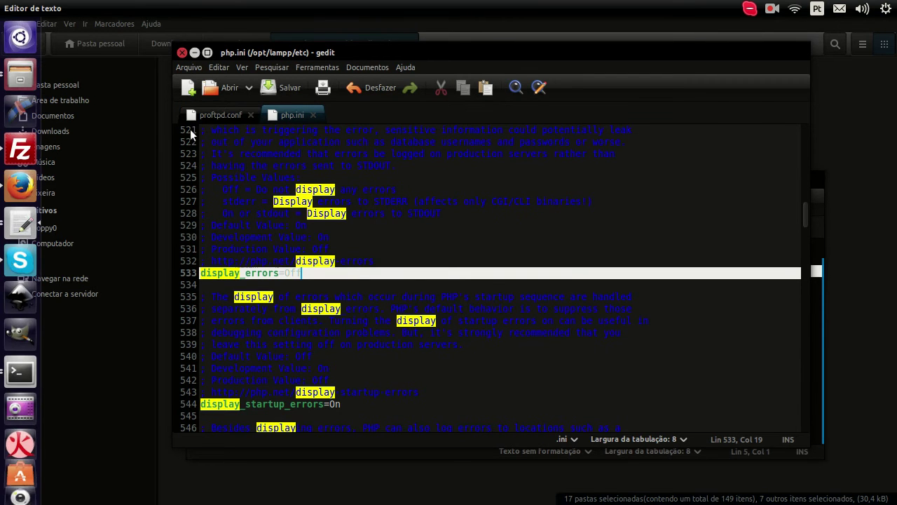
Minimize both gedit windows and clear the selection in the Joomla package folder.
click(192, 54)
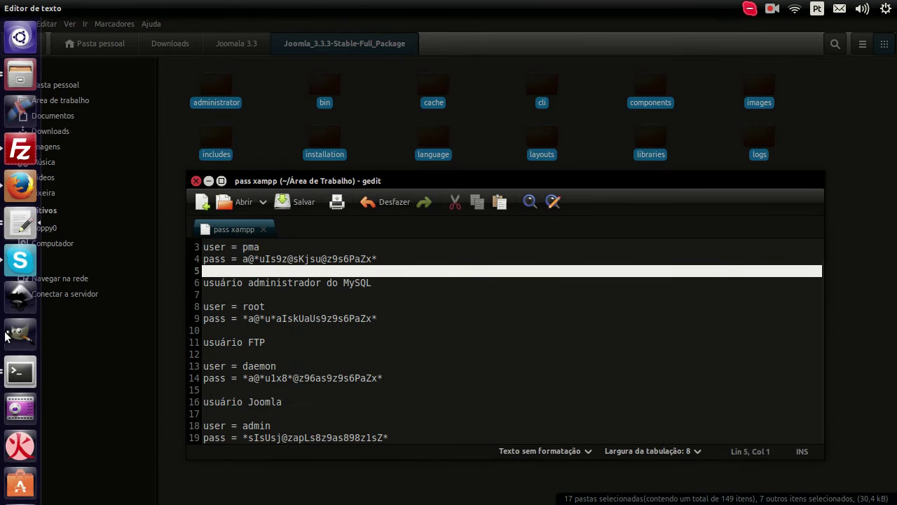
click(208, 180)
click(314, 382)
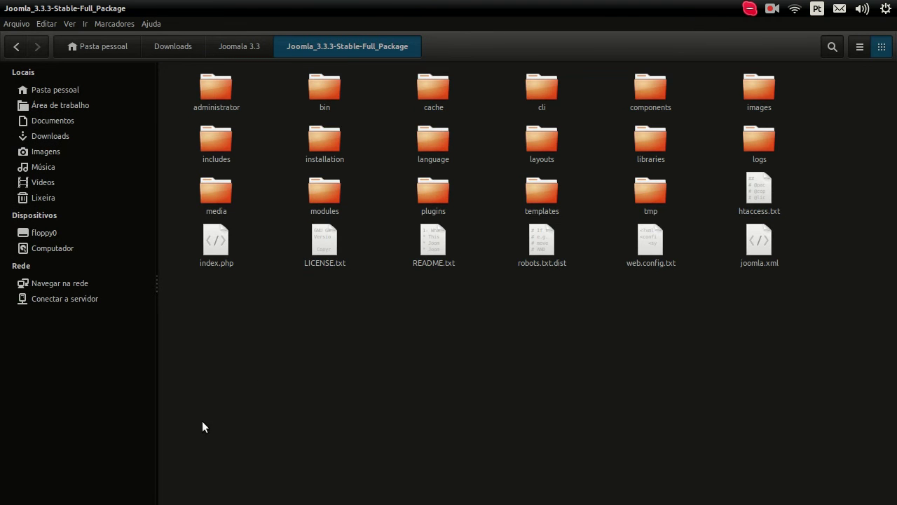
mouse_move(5, 323)
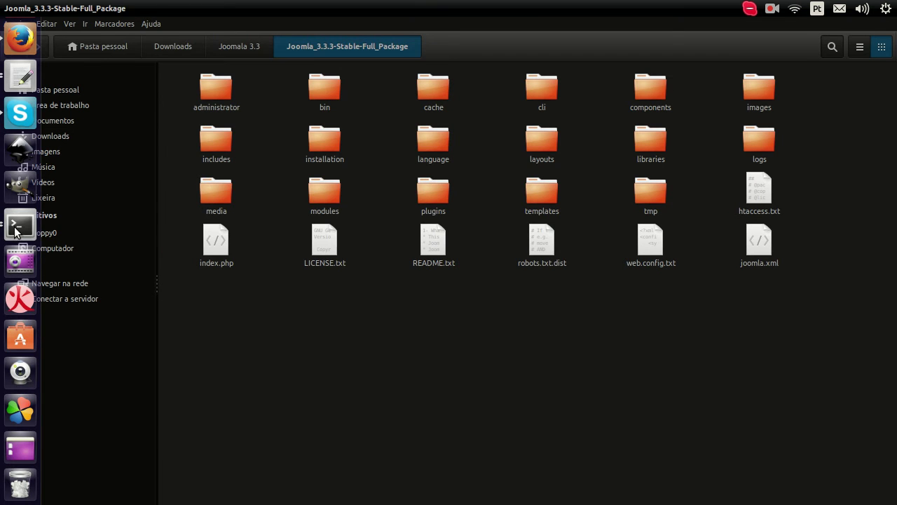
Empty the Terminal screen with the clear command.
click(19, 225)
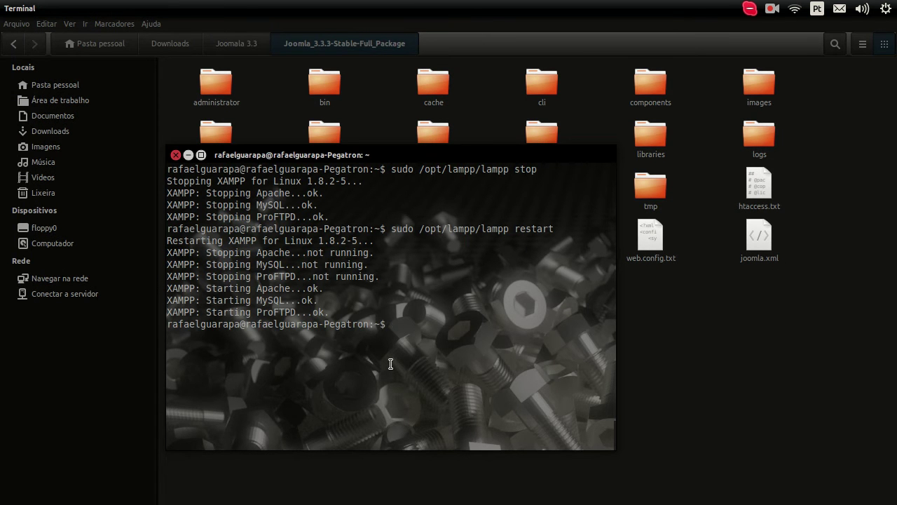
key(Up)
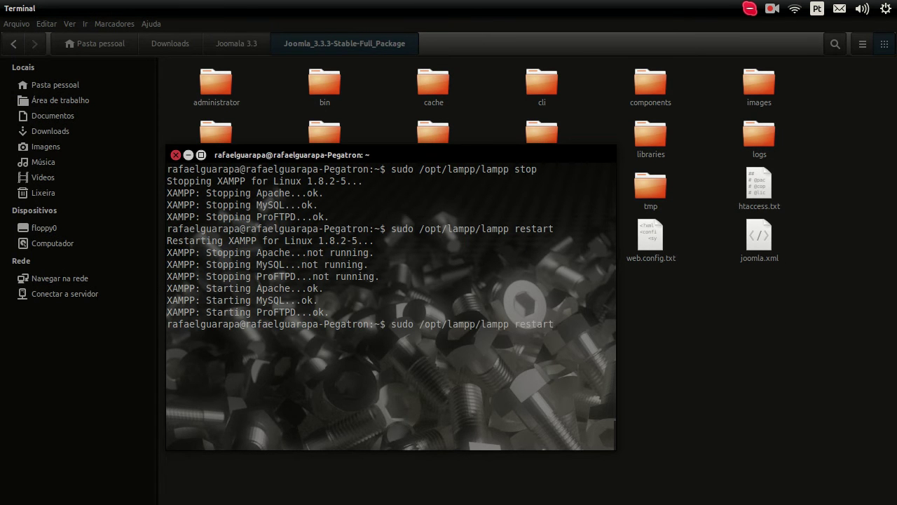
key(BackSpace)
key(BackSpace)
key(BackSpace)
key(BackSpace)
key(BackSpace)
key(BackSpace)
key(BackSpace)
key(BackSpace)
key(BackSpace)
key(BackSpace)
key(BackSpace)
key(BackSpace)
key(BackSpace)
key(BackSpace)
key(BackSpace)
key(BackSpace)
key(BackSpace)
key(BackSpace)
key(BackSpace)
key(BackSpace)
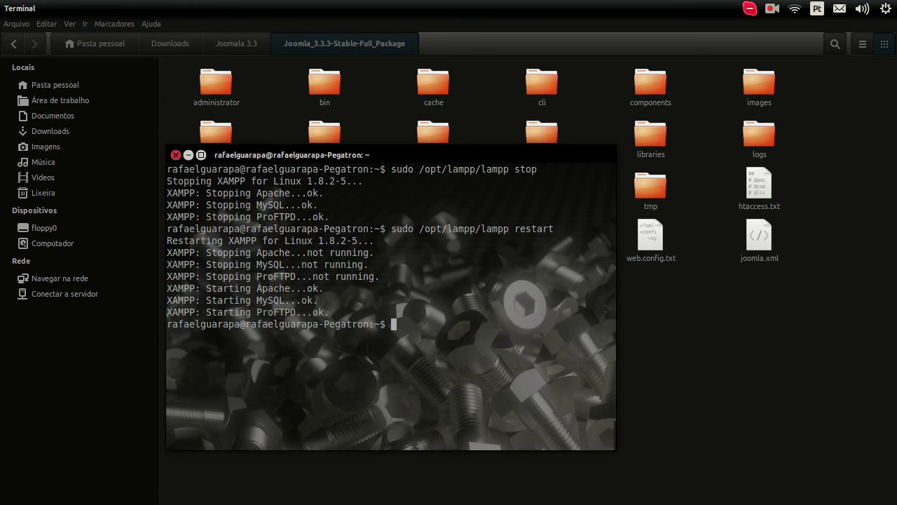
text(clear)
key(Return)
Rerun sudo /opt/lampp/lampp restart from history and submit the sudo password.
key(Up)
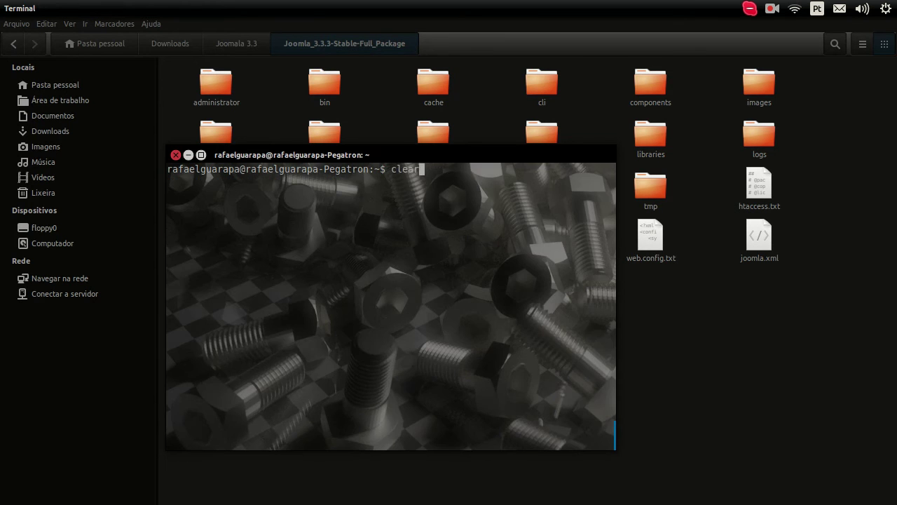
key(Up)
key(Return)
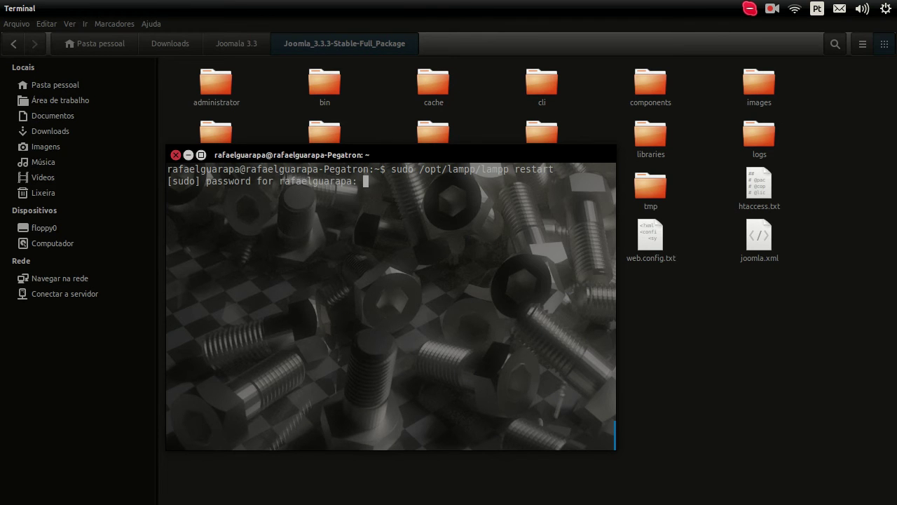
key(Return)
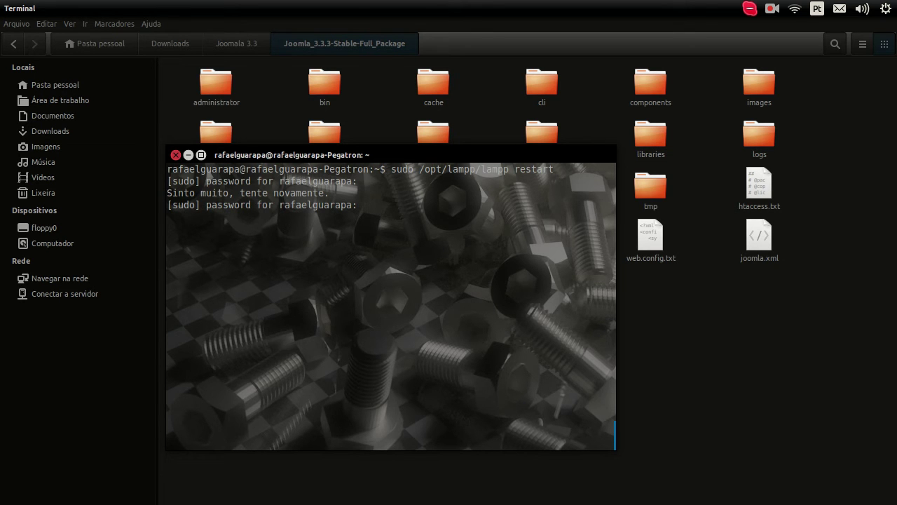
key(Return)
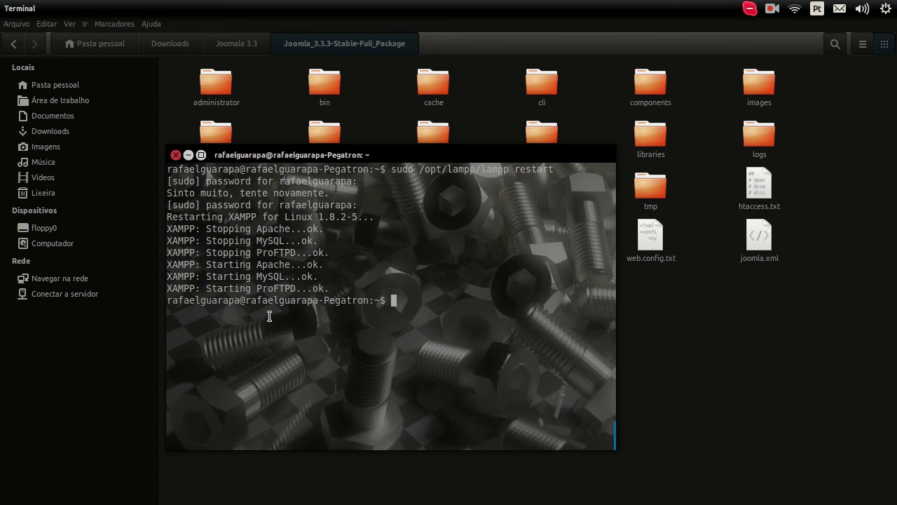
Step back to Database Configuration and forward again to re-run the installer's Overview checks.
click(20, 186)
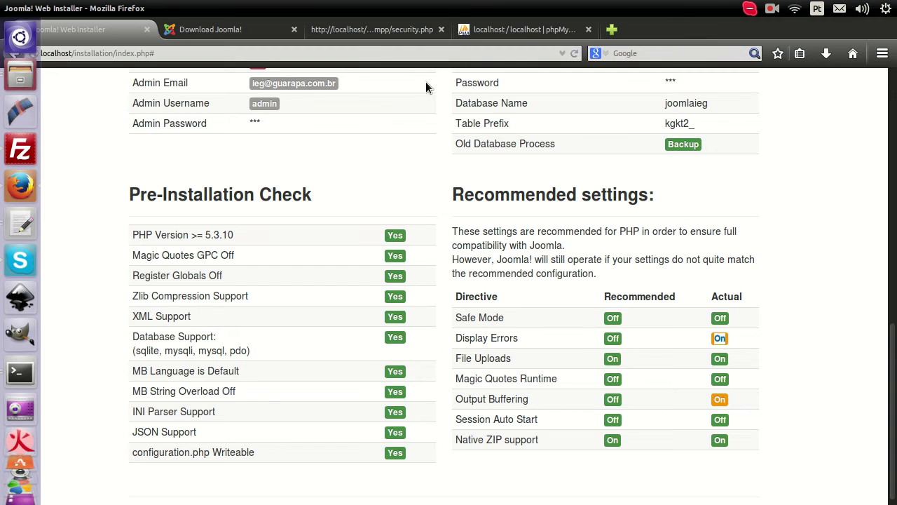
scroll(374, 194, up, 10)
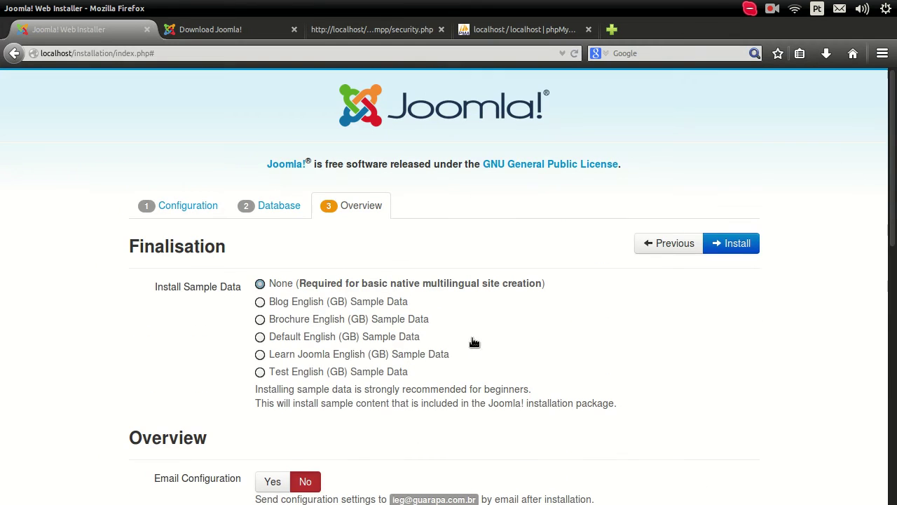
click(666, 246)
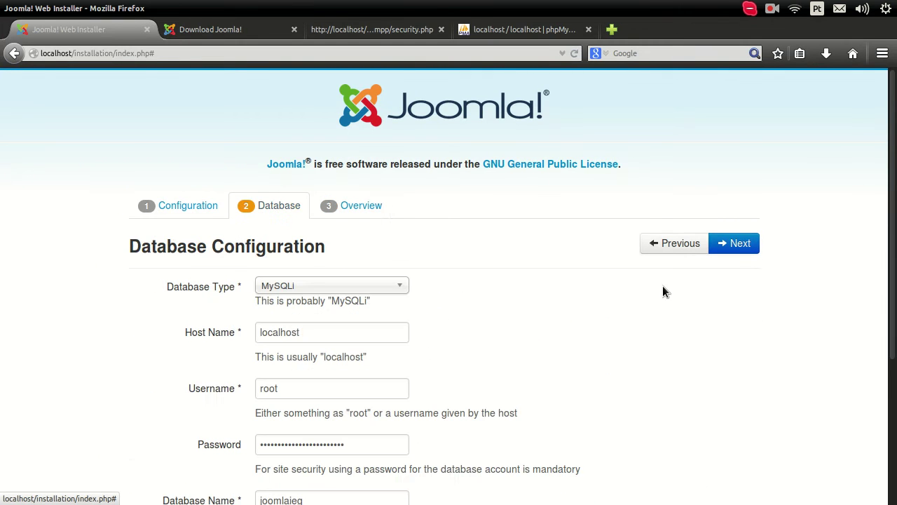
click(729, 245)
Review the Recommended settings: Display Errors and Output Buffering Off, plus configuration.php Writeable.
scroll(703, 317, down, 4)
scroll(701, 315, down, 5)
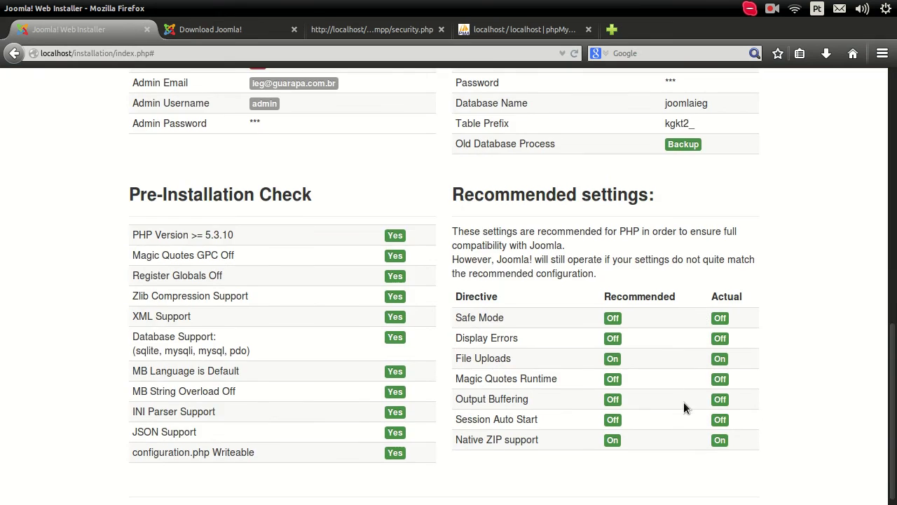
scroll(685, 408, up, 10)
scroll(463, 253, down, 10)
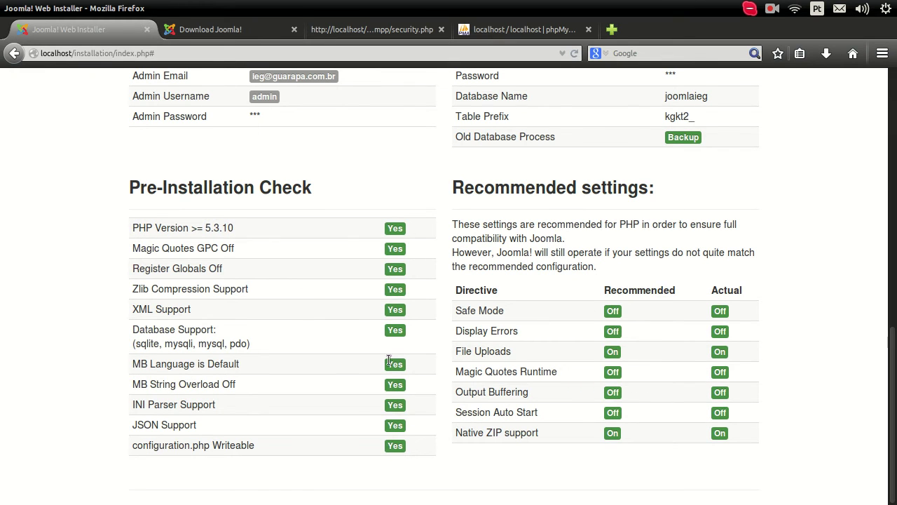
scroll(895, 320, up, 3)
scroll(895, 323, up, 8)
scroll(895, 329, down, 8)
scroll(895, 331, down, 4)
drag(895, 468, 895, 335)
scroll(804, 238, up, 8)
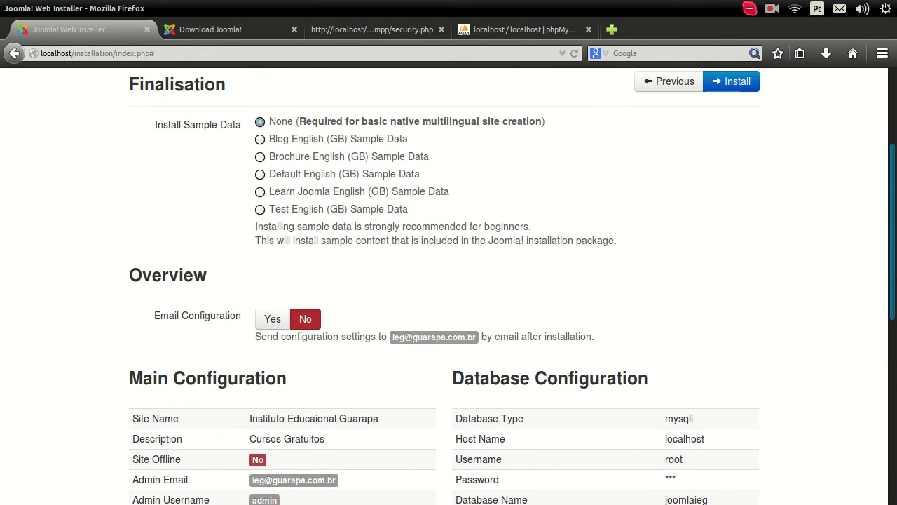
drag(895, 211, 895, 472)
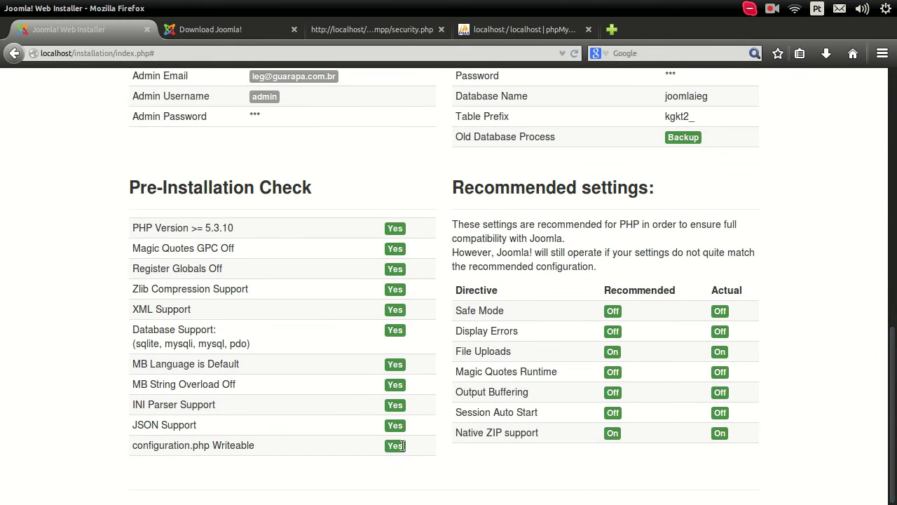
drag(132, 440, 277, 454)
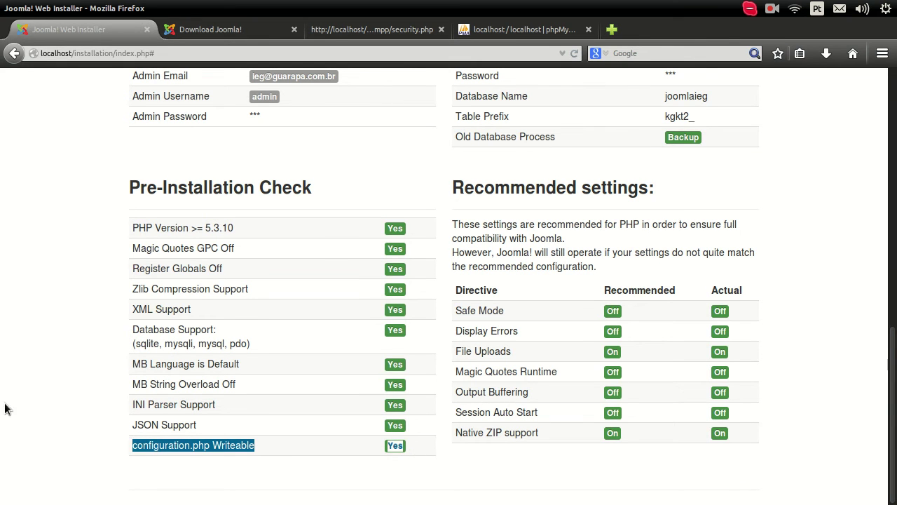
mouse_move(2, 328)
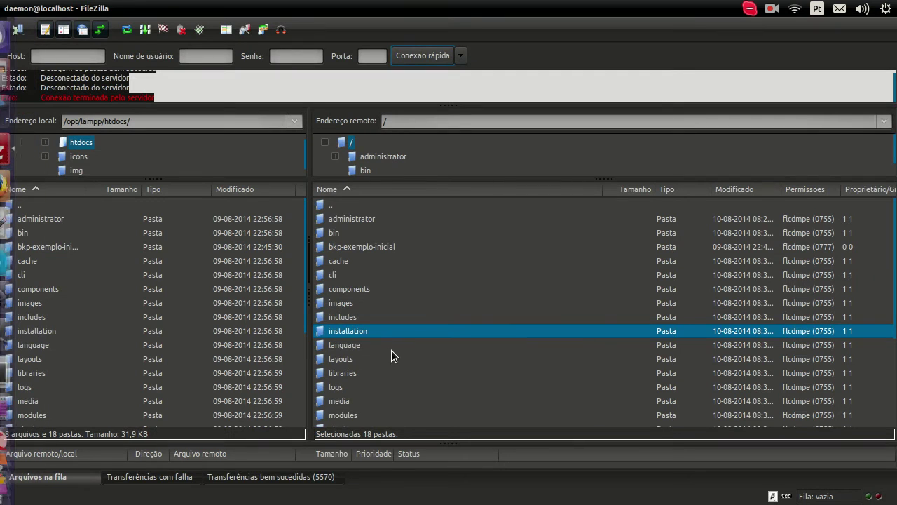
Change the remote installation folder's permissions from 0755 to 777 via Permissões do arquivo.
click(377, 332)
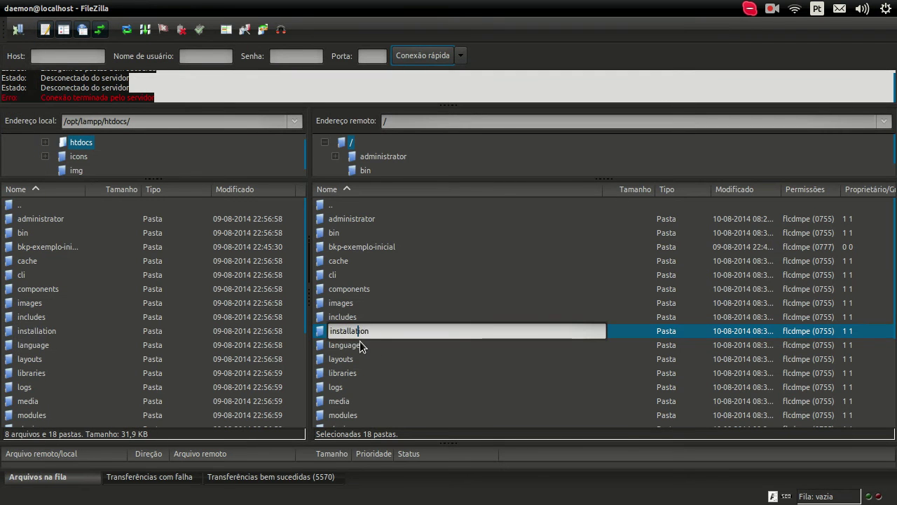
click(358, 343)
click(354, 330)
right_click(349, 325)
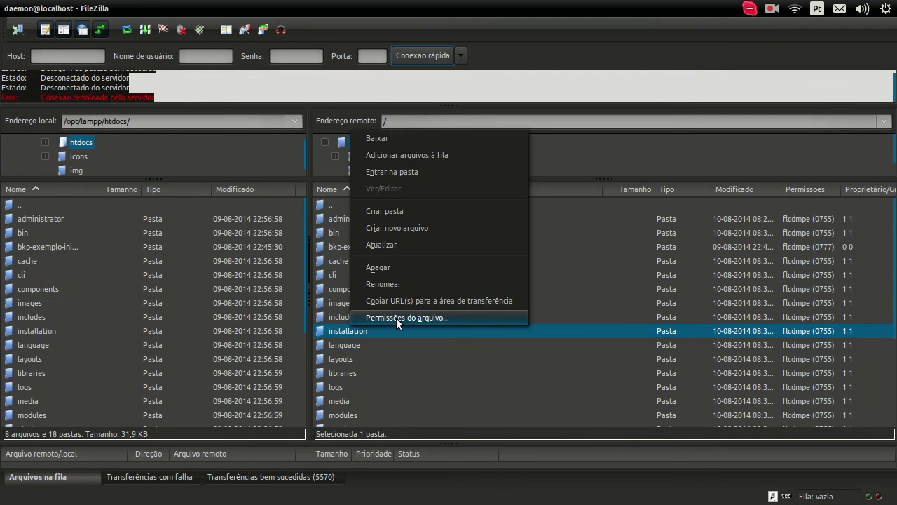
click(396, 317)
text(777)
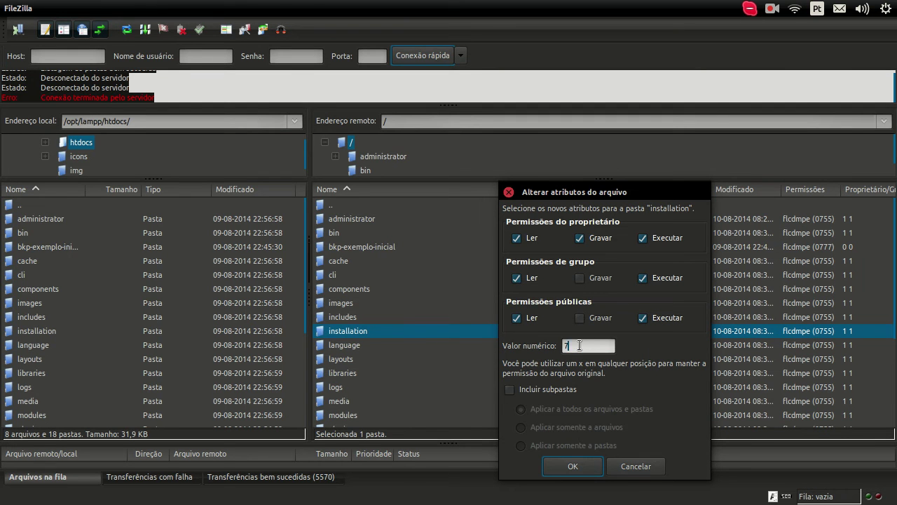
click(569, 465)
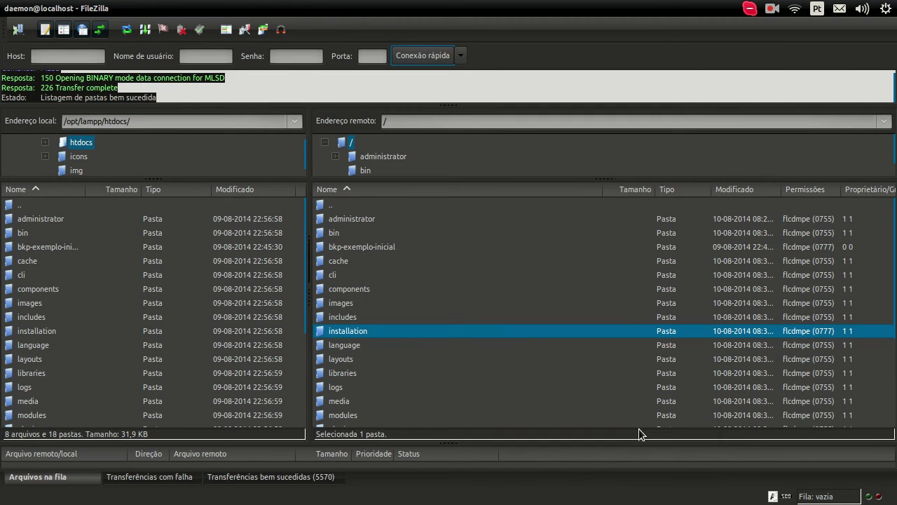
Start the Joomla installation, then view the XAMPP security.php page while it runs.
click(7, 181)
scroll(675, 354, up, 10)
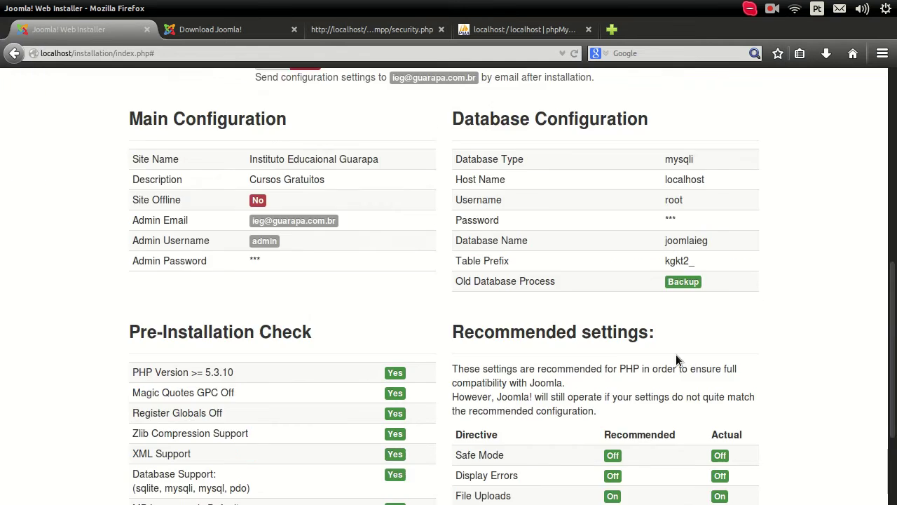
scroll(743, 312, up, 3)
click(709, 239)
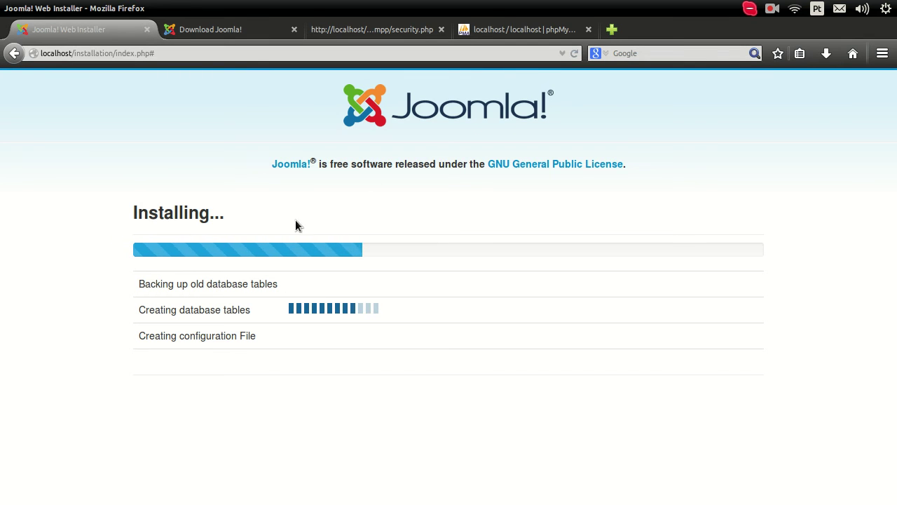
click(354, 32)
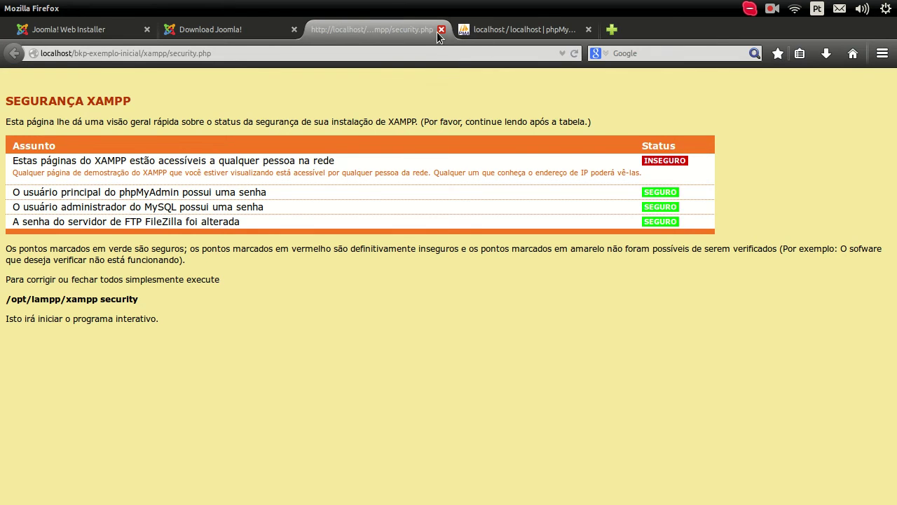
Close the XAMPP security and Joomla download tabs and reach phpMyAdmin's expired-session login page.
click(441, 29)
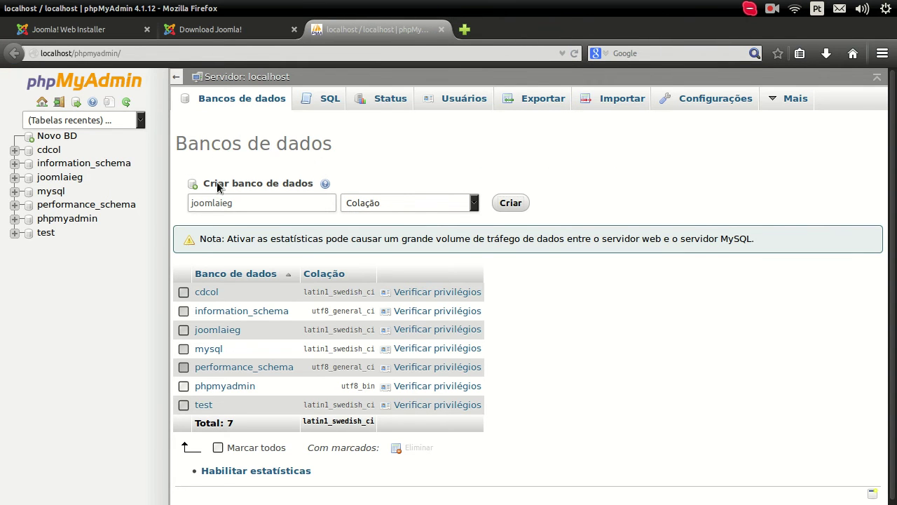
click(294, 30)
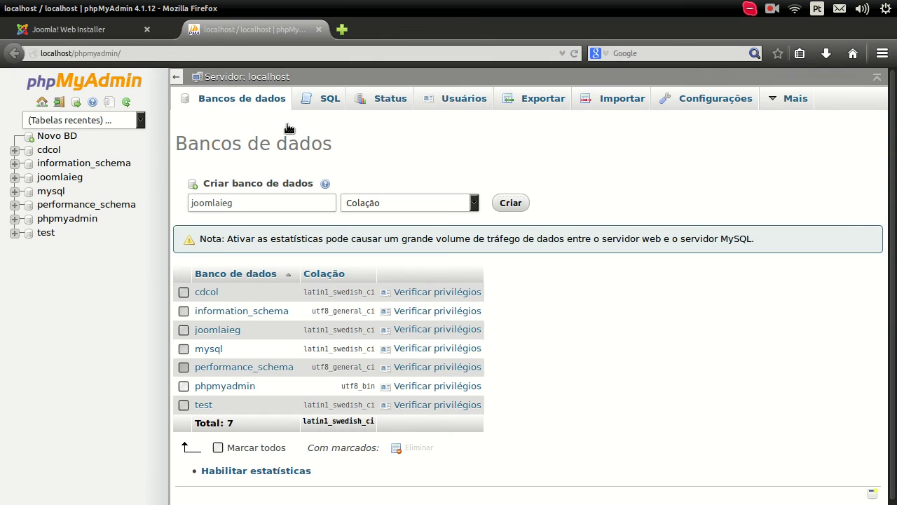
click(56, 176)
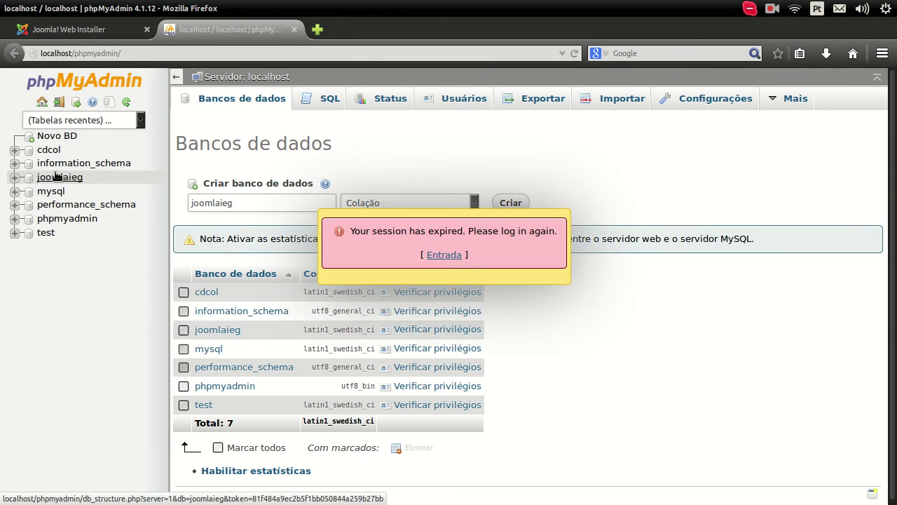
click(443, 255)
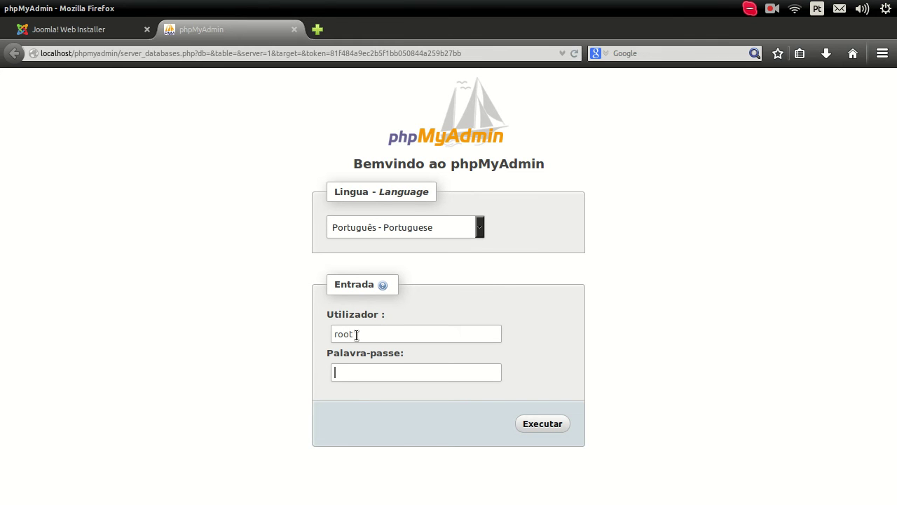
Copy the root password from the gedit note, paste it into Palavra-passe, and log in as root.
click(18, 222)
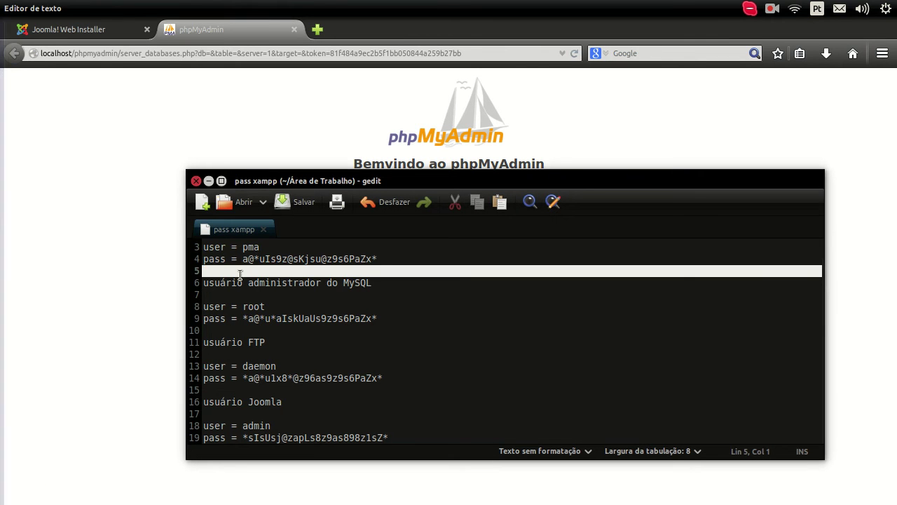
click(244, 319)
shift+click(412, 317)
click(115, 316)
click(390, 369)
key(ctrl+v)
click(391, 332)
double_click(391, 333)
click(137, 177)
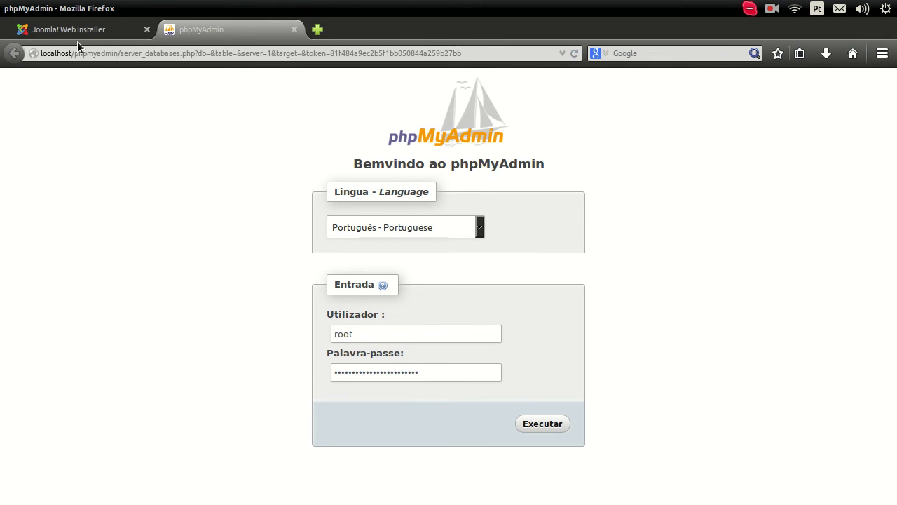
click(557, 431)
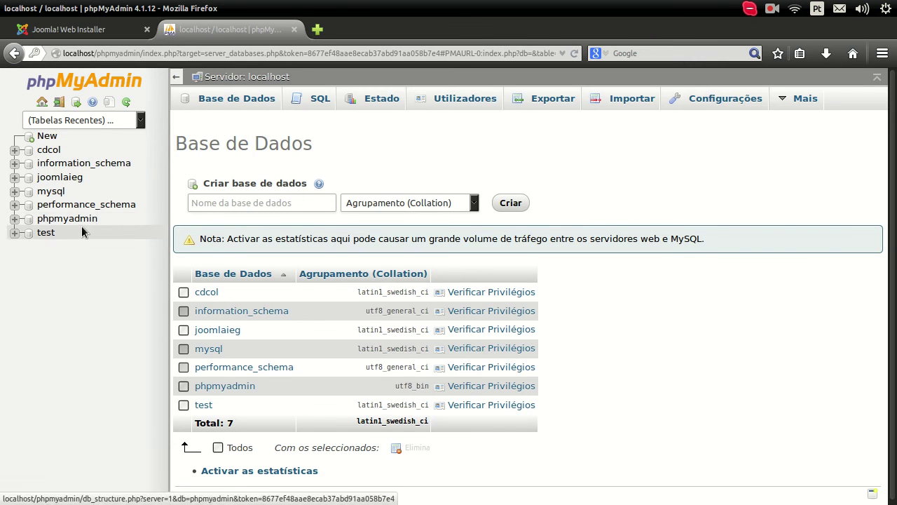
Browse joomlaieg's 68 kgkt2_ tables, then return to the Joomla Web Installer completion page.
click(63, 180)
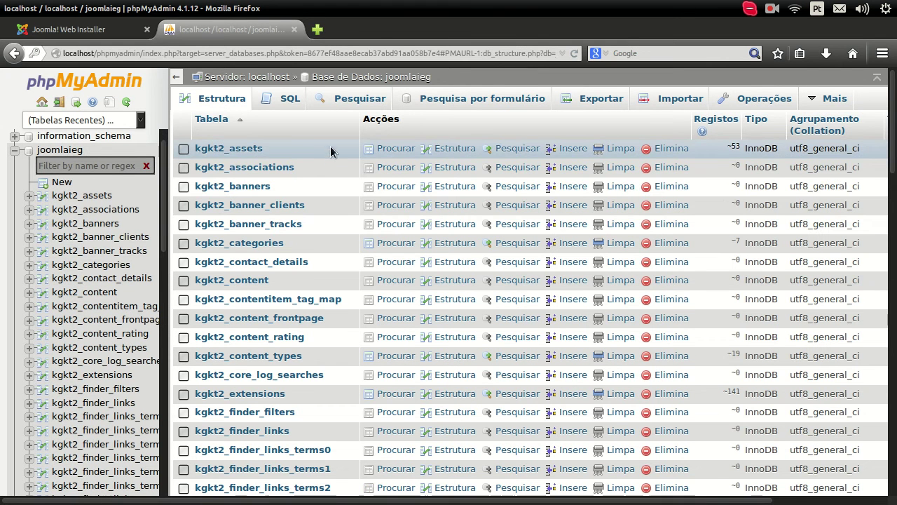
scroll(295, 238, down, 12)
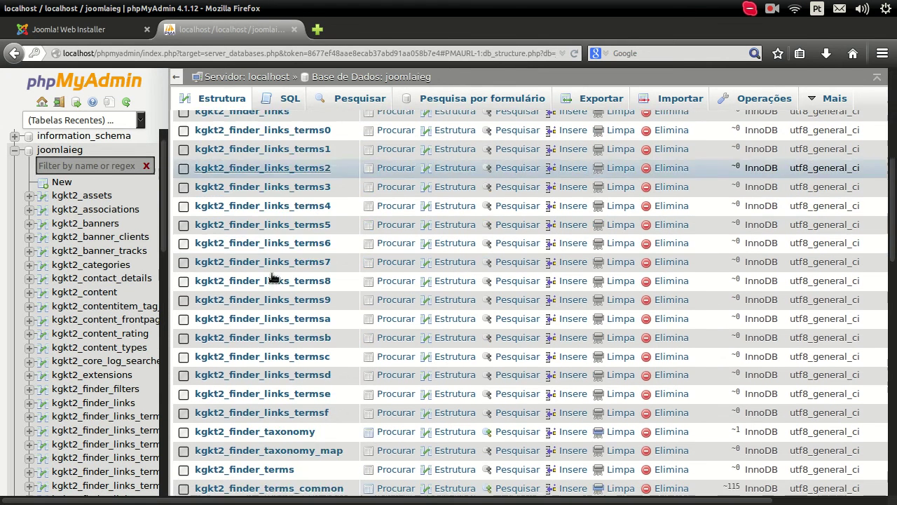
scroll(270, 293, down, 15)
scroll(273, 298, up, 5)
scroll(279, 312, up, 10)
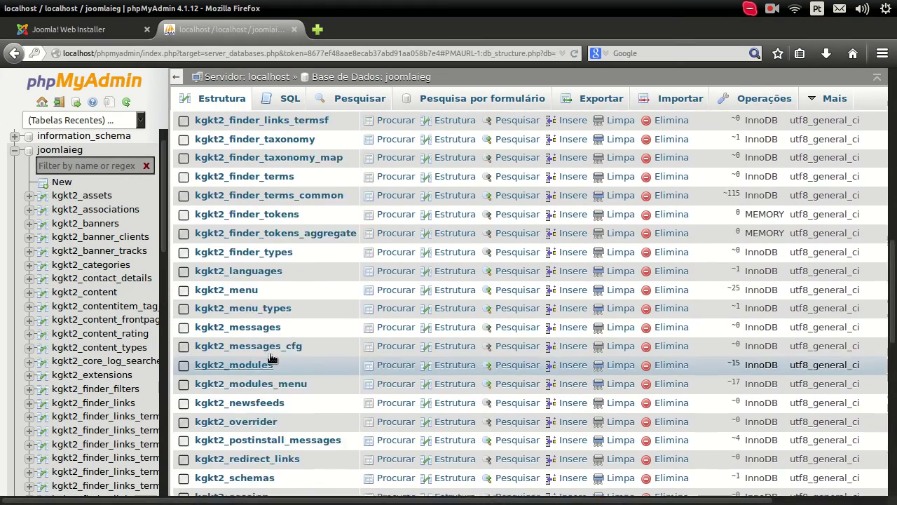
scroll(274, 366, up, 11)
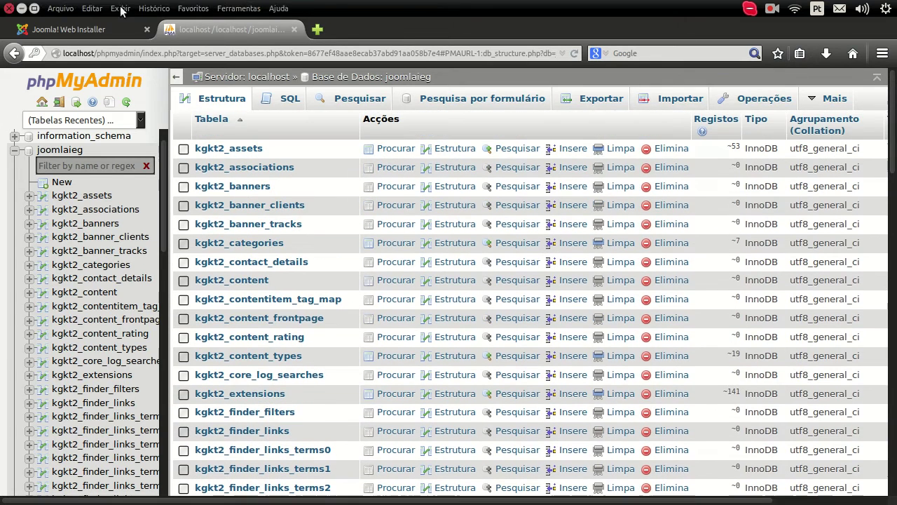
click(85, 30)
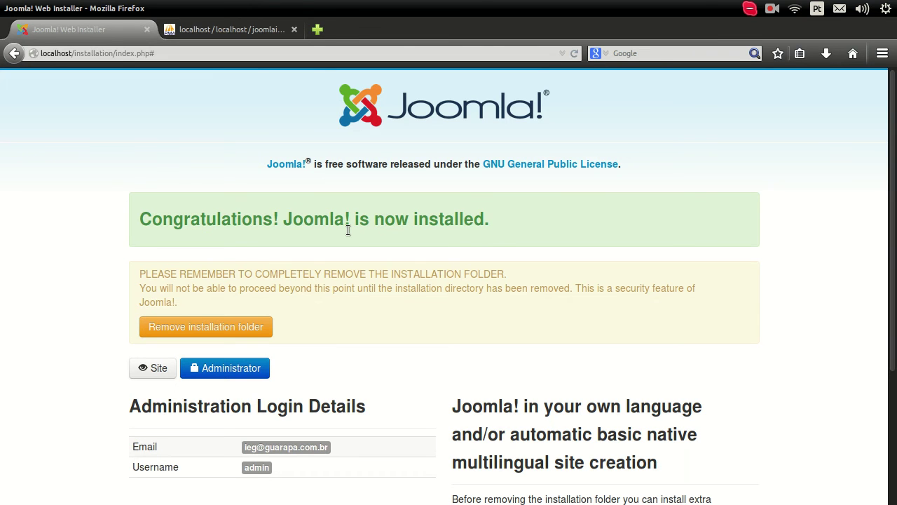
Check the installation-folder warning and FileZilla, then use Remove installation folder in the installer.
drag(207, 307, 136, 265)
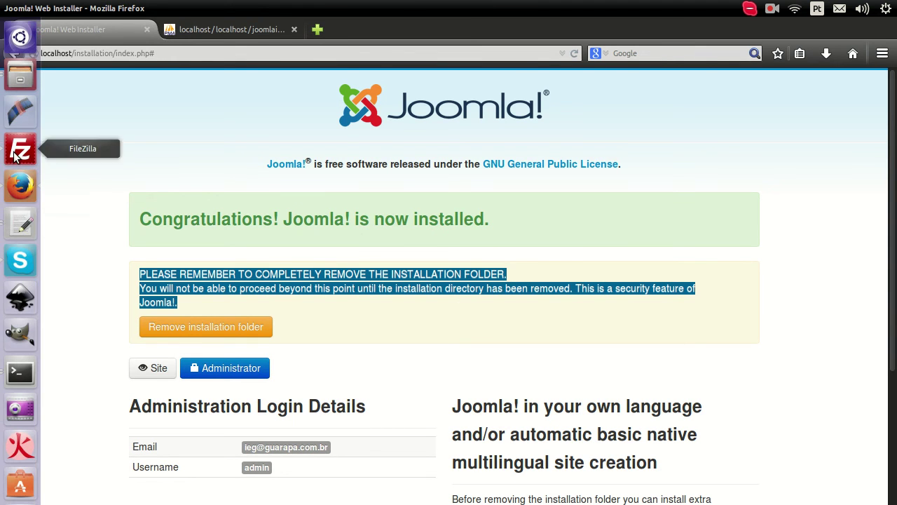
click(20, 148)
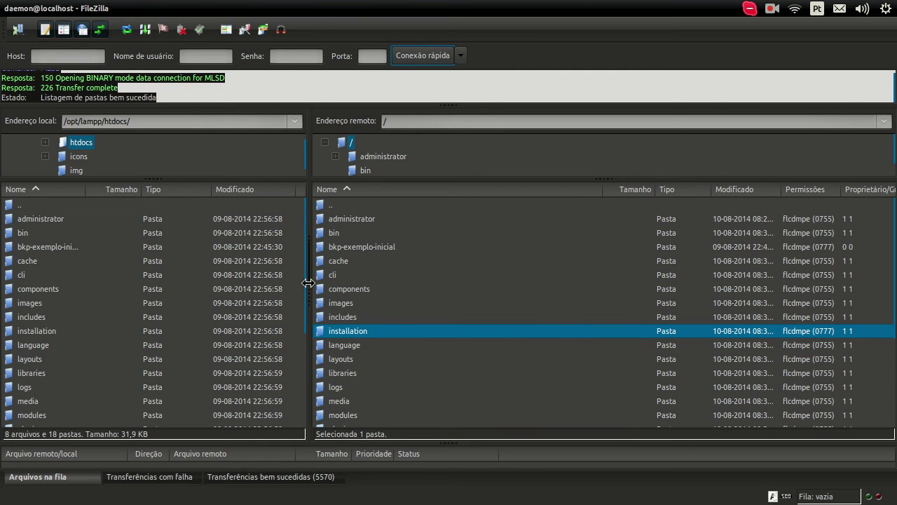
click(21, 8)
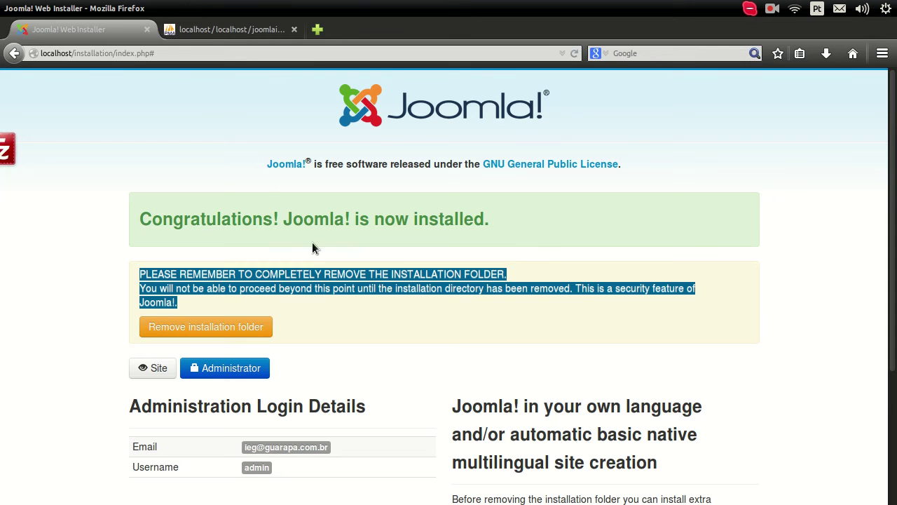
click(230, 326)
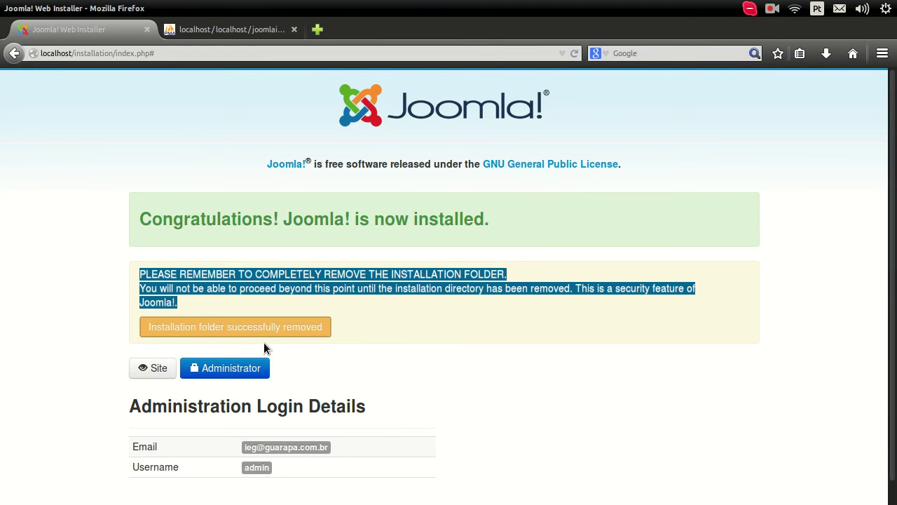
Refresh FileZilla's local and remote listings to confirm installation is gone, then minimize FileZilla.
mouse_move(2, 238)
click(20, 151)
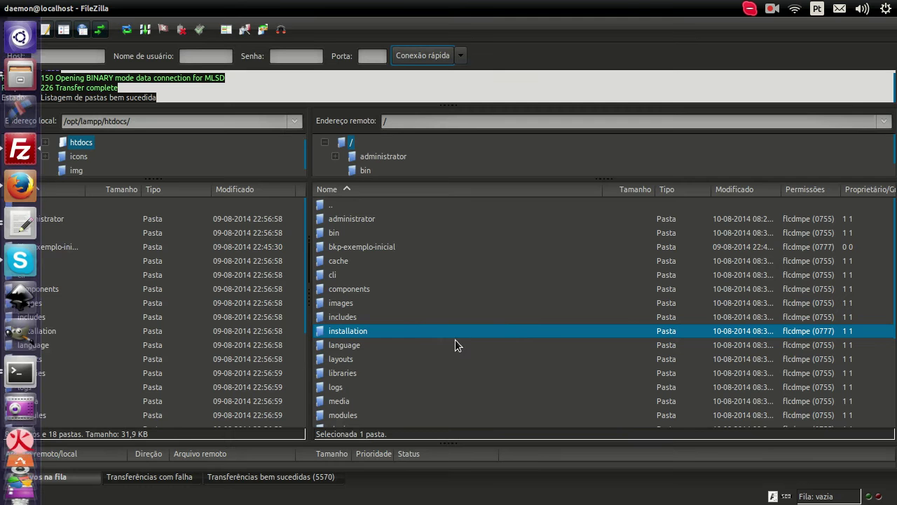
click(128, 31)
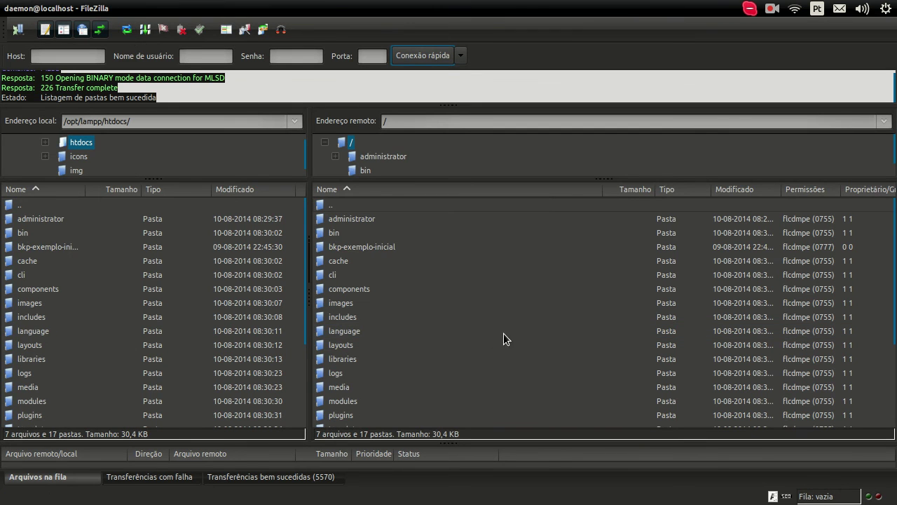
scroll(473, 346, down, 3)
scroll(473, 347, up, 3)
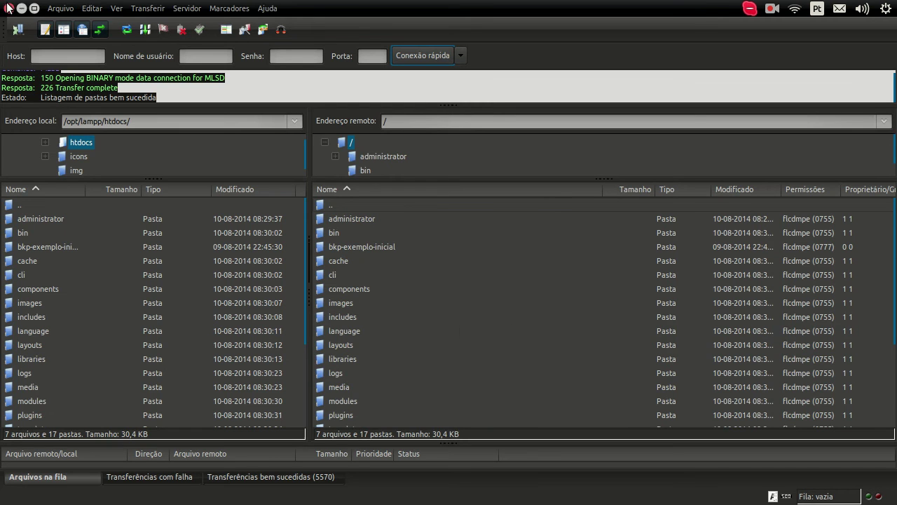
click(21, 8)
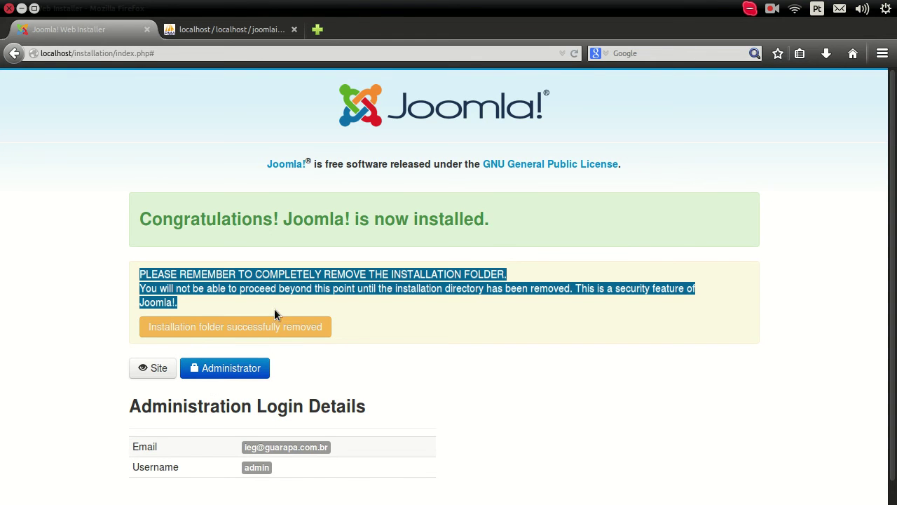
Strip installation/index.php# from the address, leaving localhost/, and load it.
scroll(57, 378, down, 1)
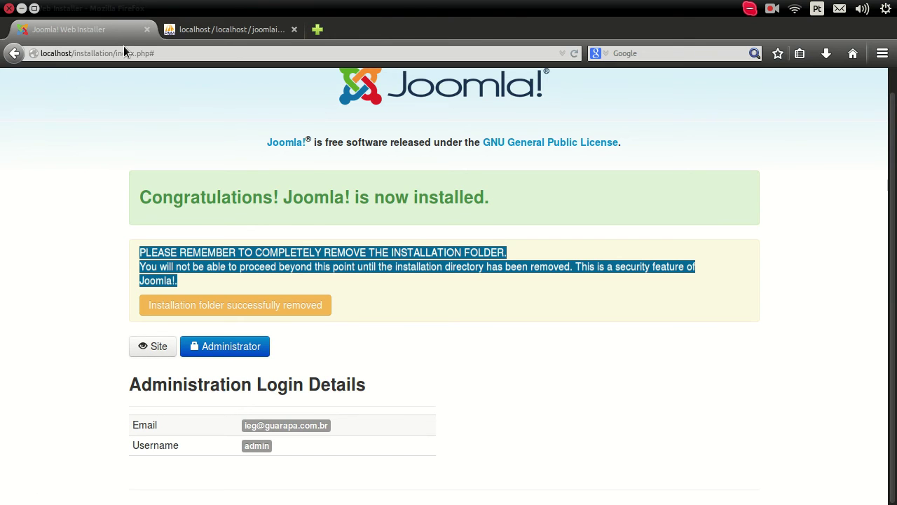
drag(74, 53, 185, 66)
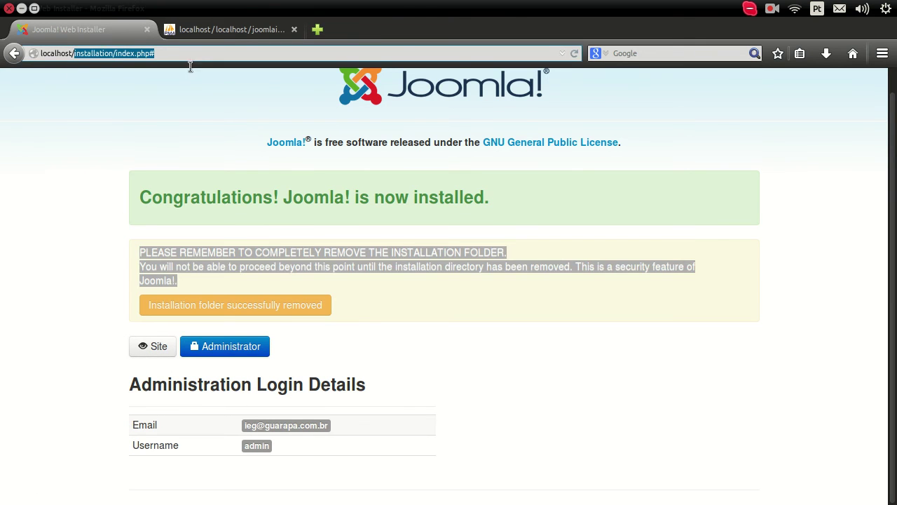
key(BackSpace)
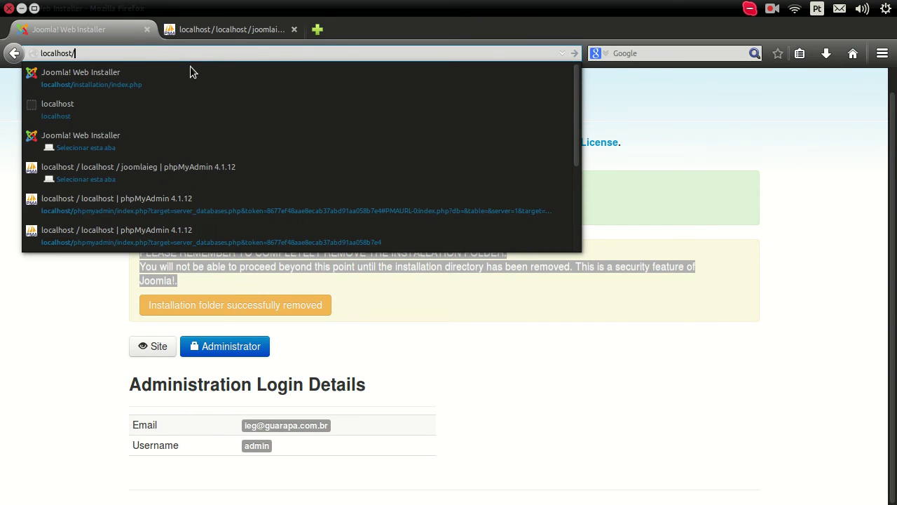
key(Return)
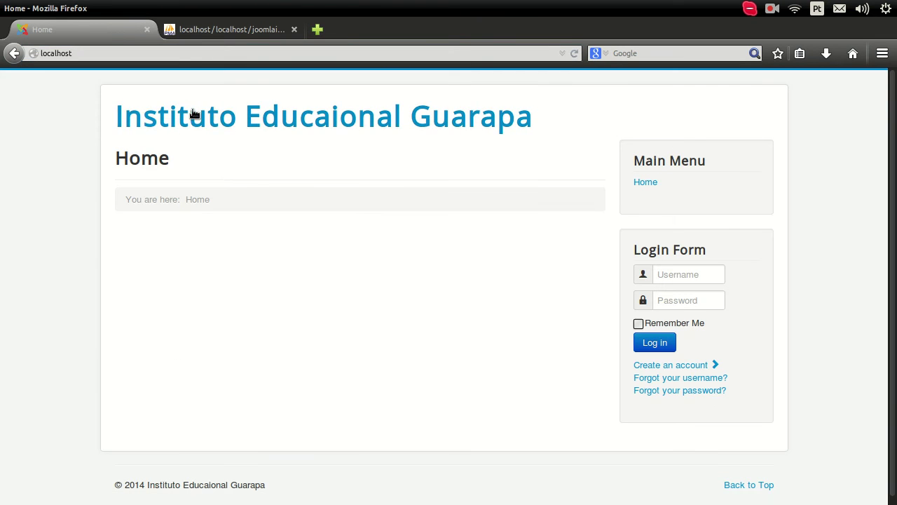
Scroll the localhost home page and try the Login Form's Username and Password fields.
scroll(894, 116, down, 1)
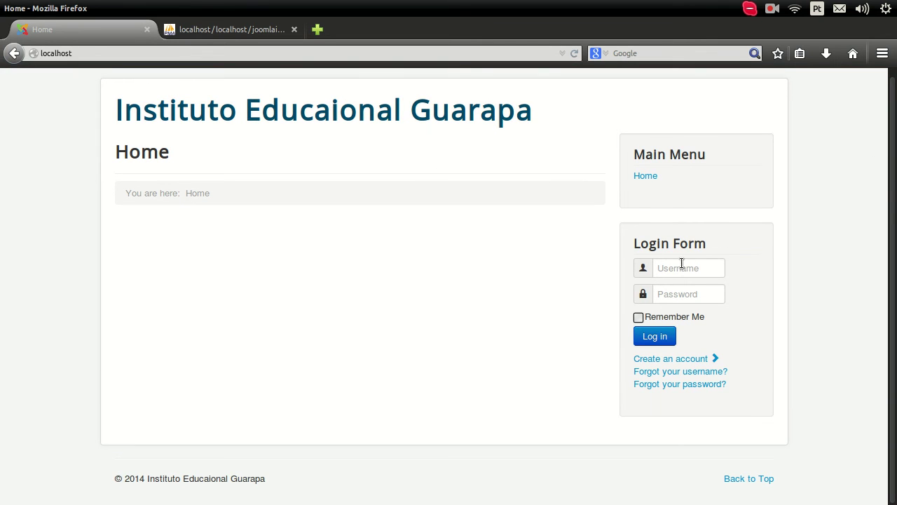
click(679, 269)
click(670, 295)
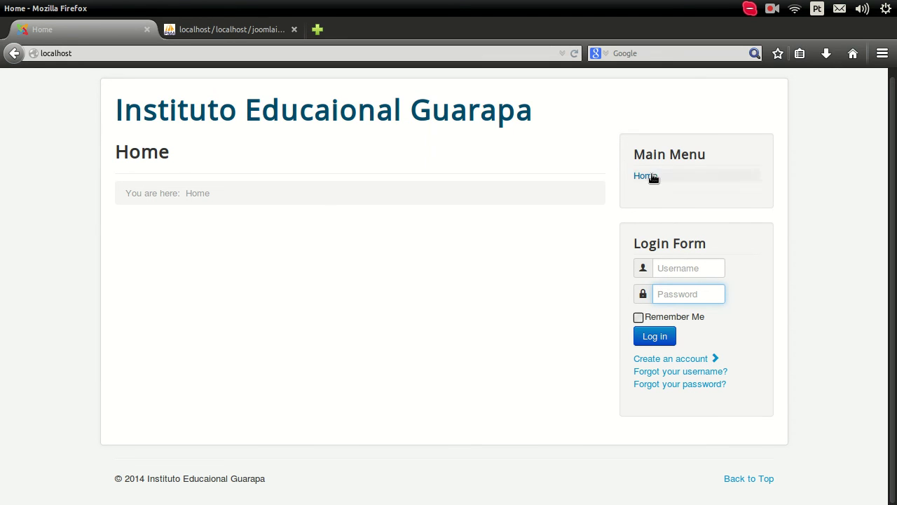
View the home page's source code from the context menu.
right_click(245, 225)
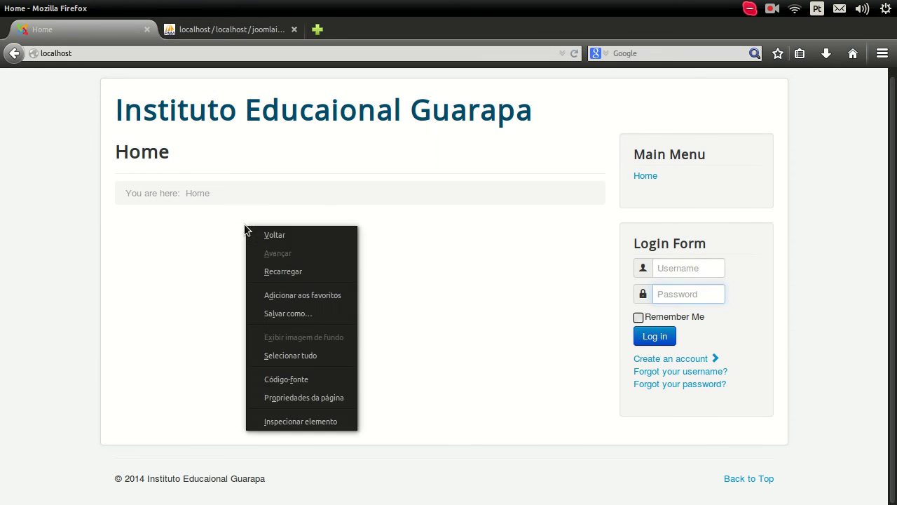
click(301, 375)
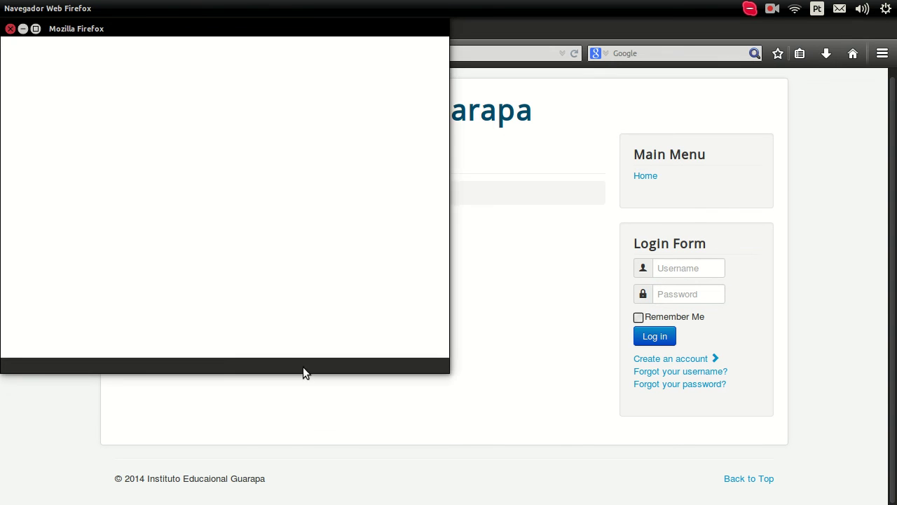
scroll(354, 152, down, 1)
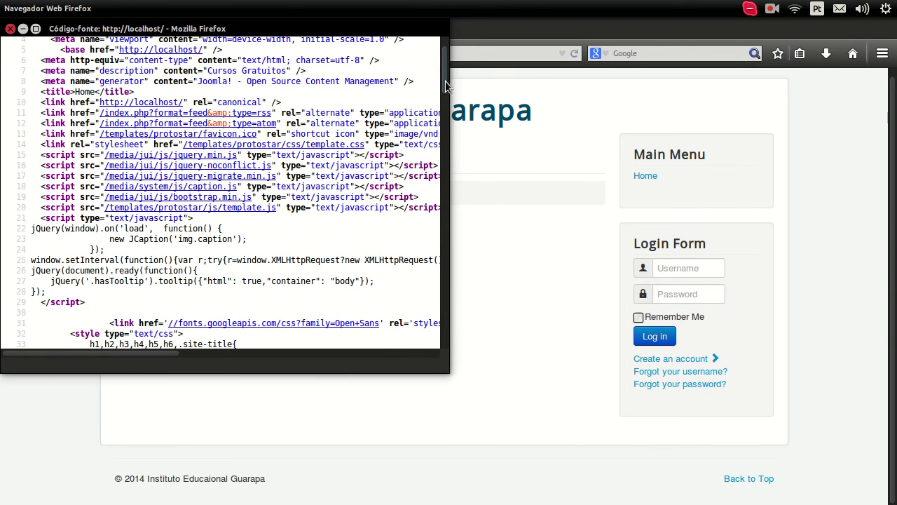
drag(445, 81, 445, 43)
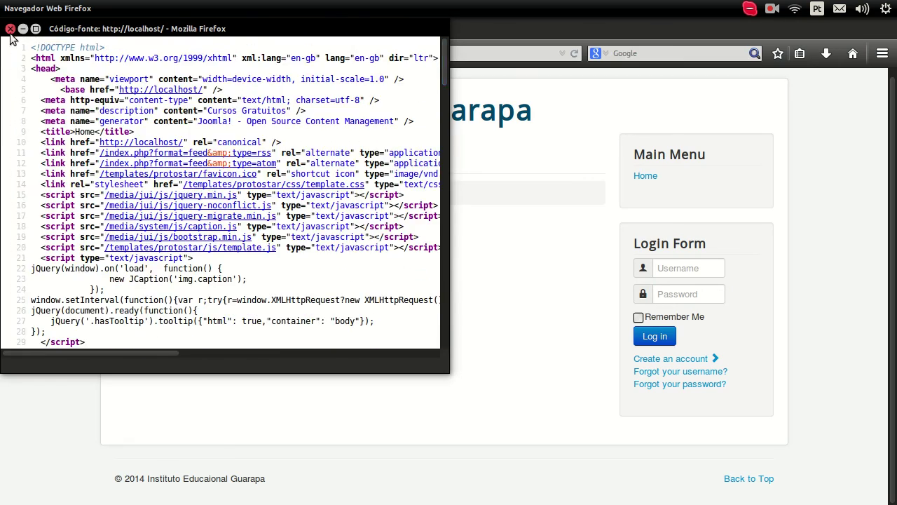
Close the source window and jump back to the top of the home page with Back to Top.
click(10, 29)
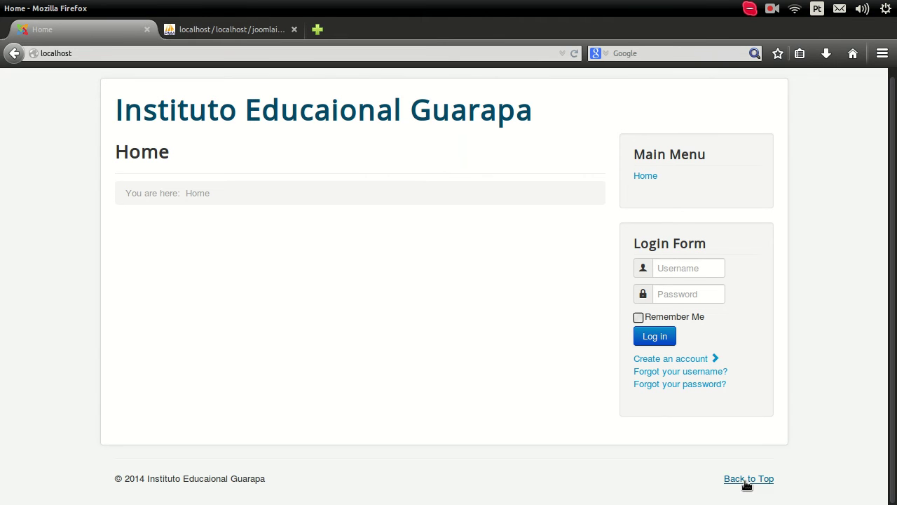
click(746, 483)
scroll(419, 367, up, 1)
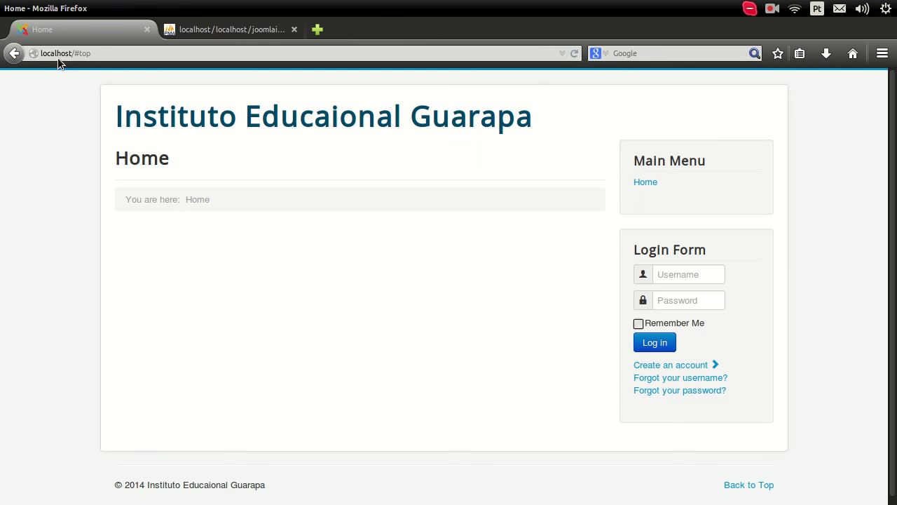
Open localhost/administrator in a new tab placed next to the Home tab.
click(315, 31)
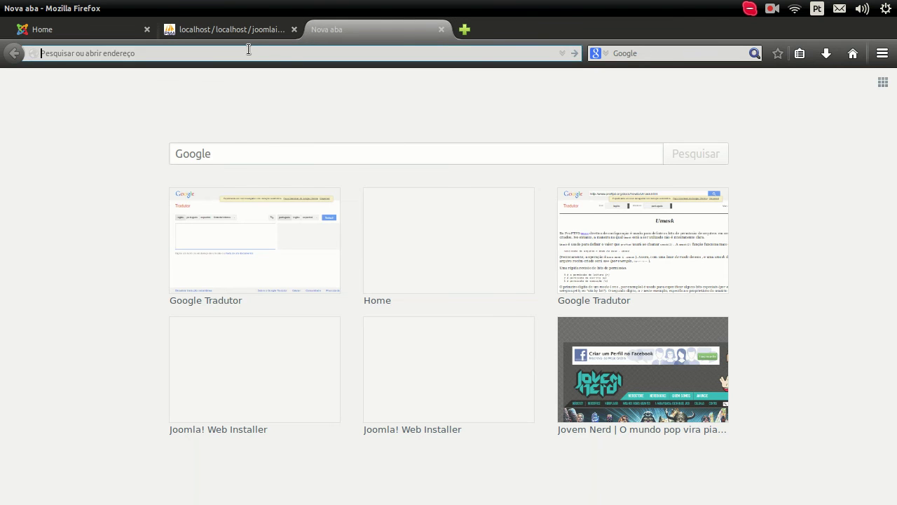
text(lo)
key(Return)
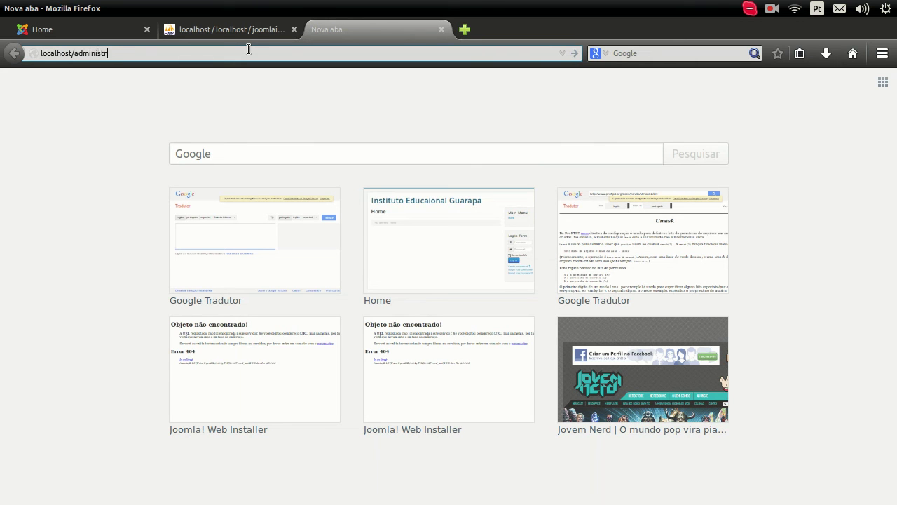
key(Return)
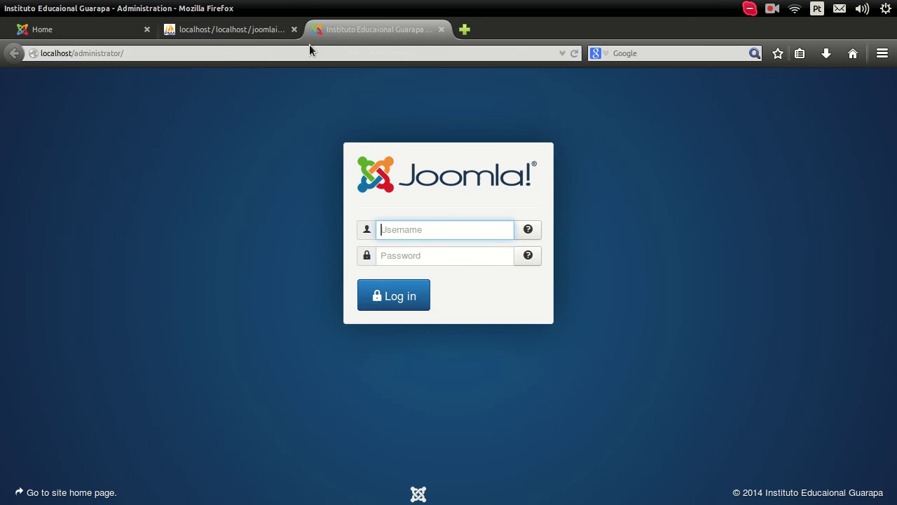
drag(380, 30, 220, 31)
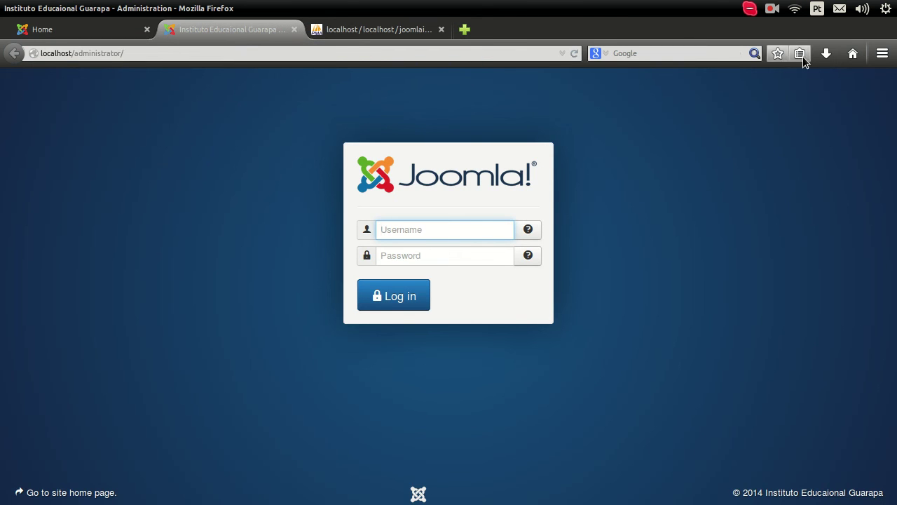
Remove #top from the Home tab's address and reload the site at plain localhost.
click(101, 31)
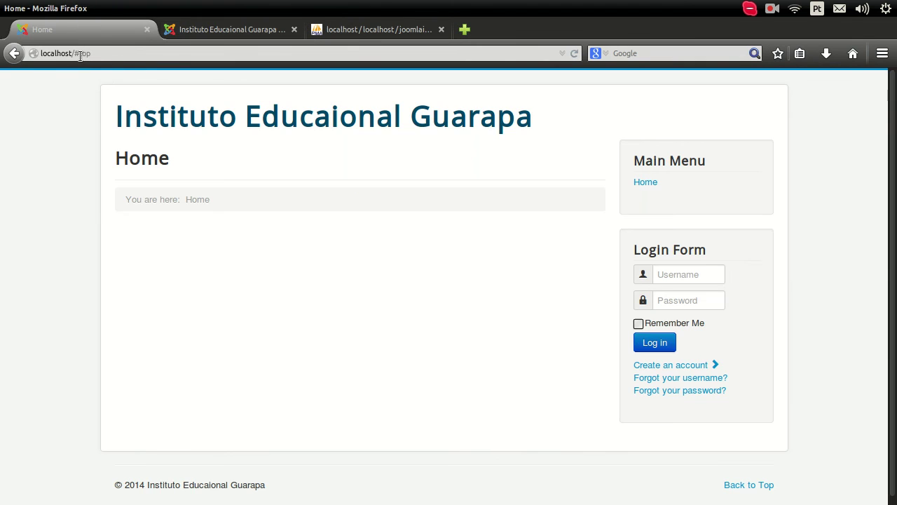
drag(72, 56, 104, 62)
key(BackSpace)
key(Return)
In FileZilla, select the remote folders administrator through tmp and htaccess.txt, then return to Firefox's admin login tab.
mouse_move(4, 210)
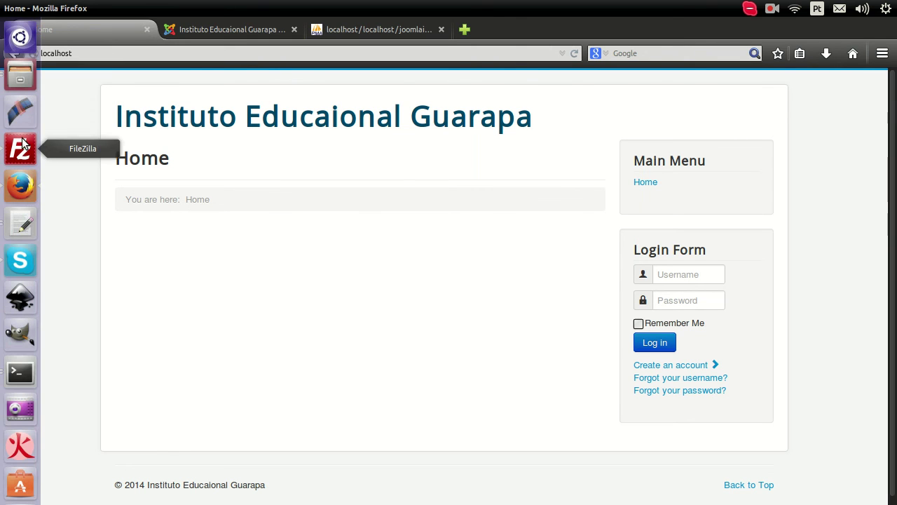
click(21, 149)
click(363, 222)
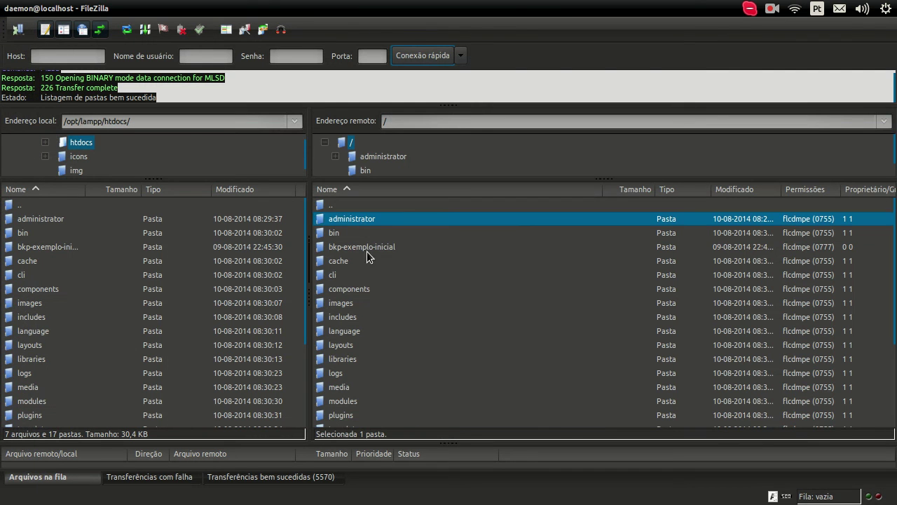
scroll(382, 317, down, 2)
scroll(382, 335, down, 1)
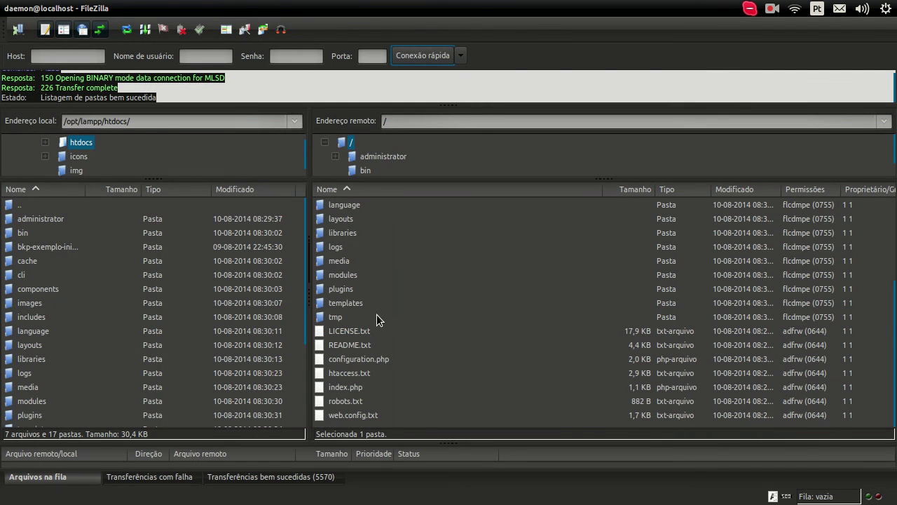
shift+click(375, 317)
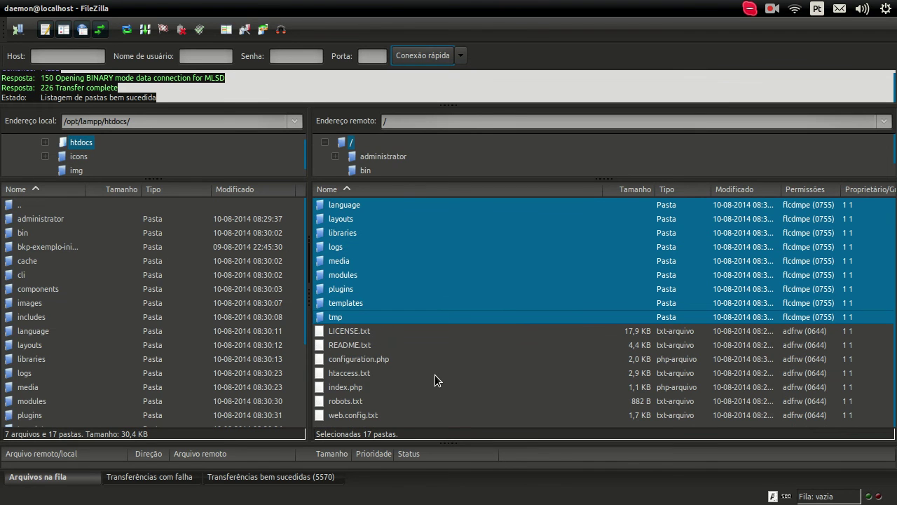
click(871, 373)
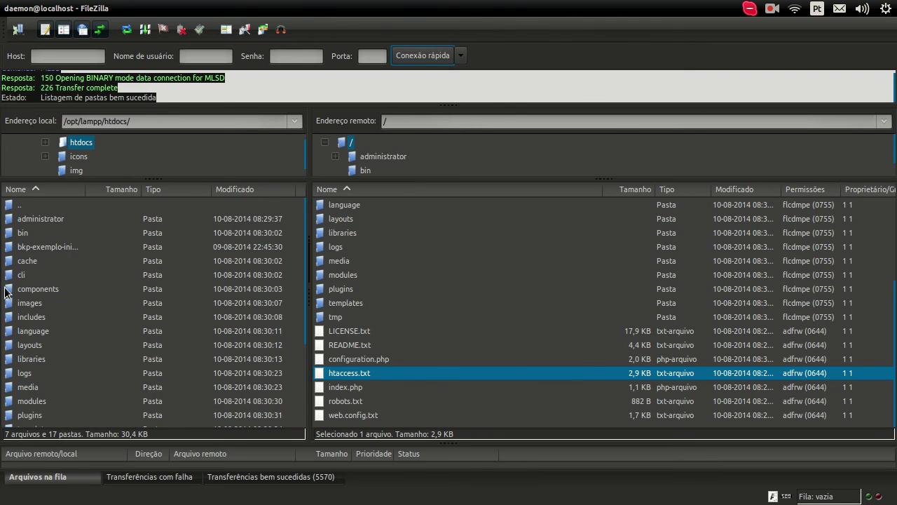
click(19, 185)
click(200, 31)
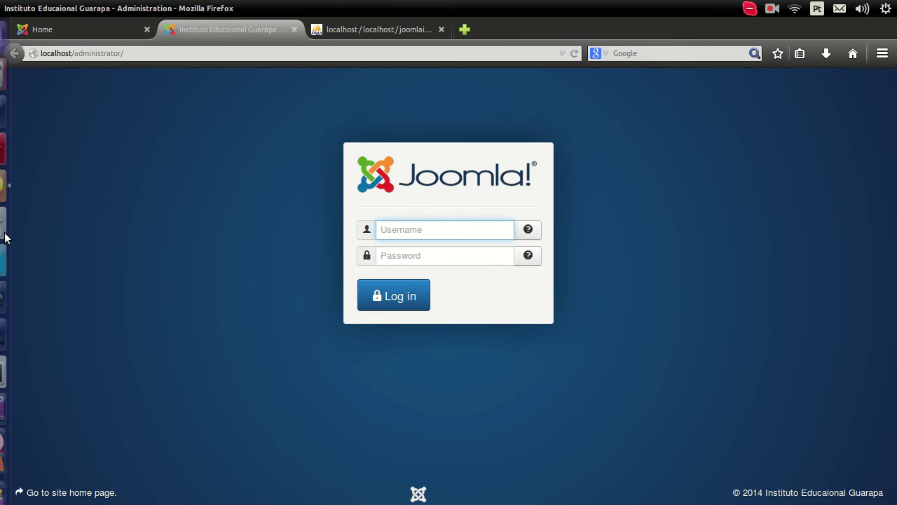
Copy the Joomla administrator password from the 'pass xampp' notes in gedit.
click(19, 222)
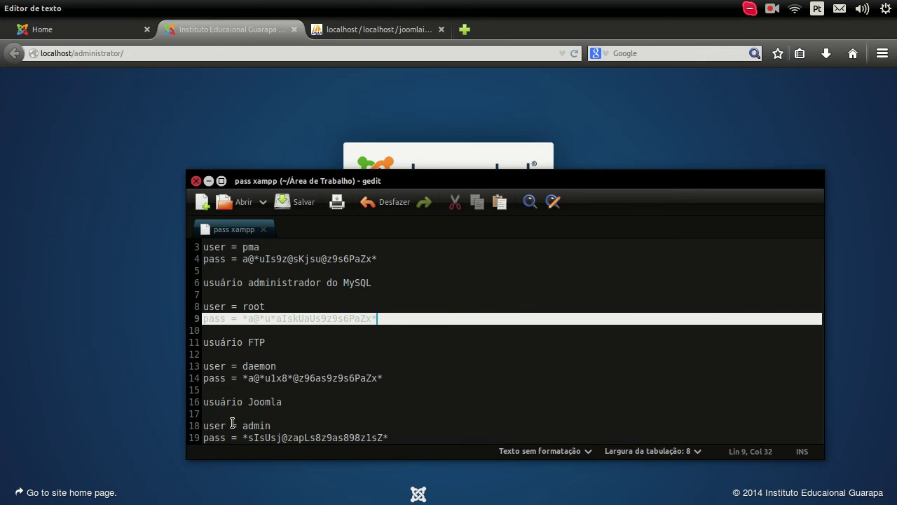
double_click(256, 428)
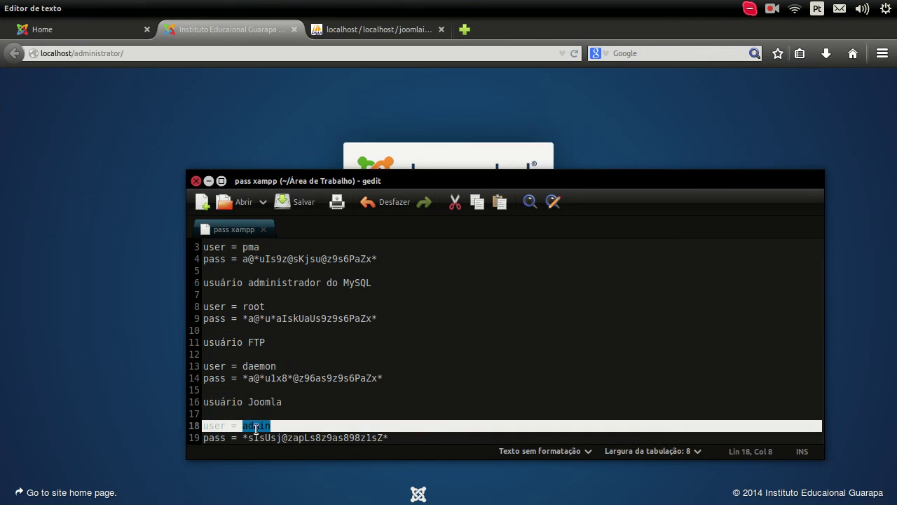
click(243, 438)
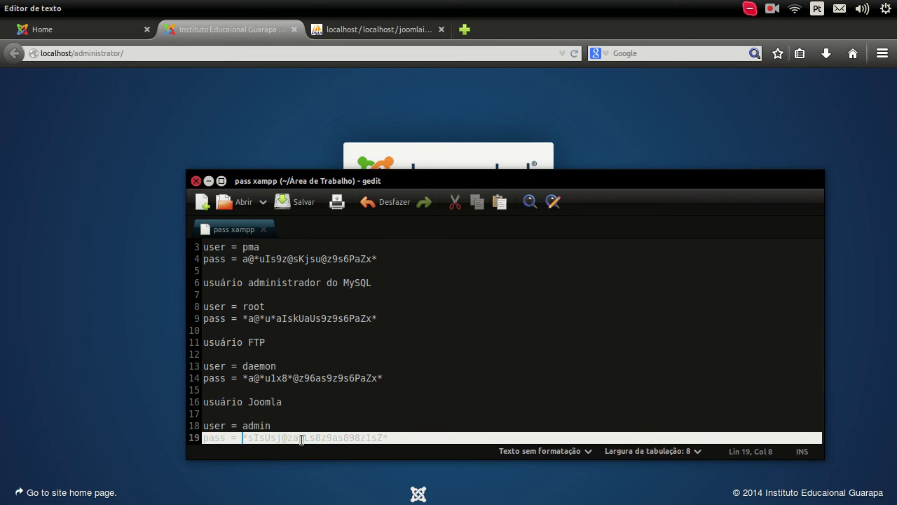
key(shift+End)
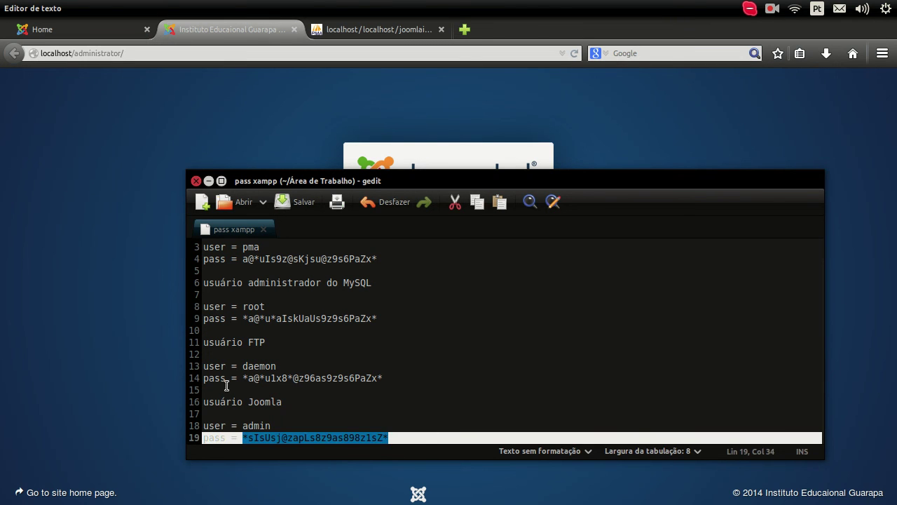
key(ctrl+c)
Paste the password and enter the admin username in the Joomla login form, then submit it.
click(126, 339)
click(392, 256)
key(ctrl+v)
click(410, 230)
text(admin)
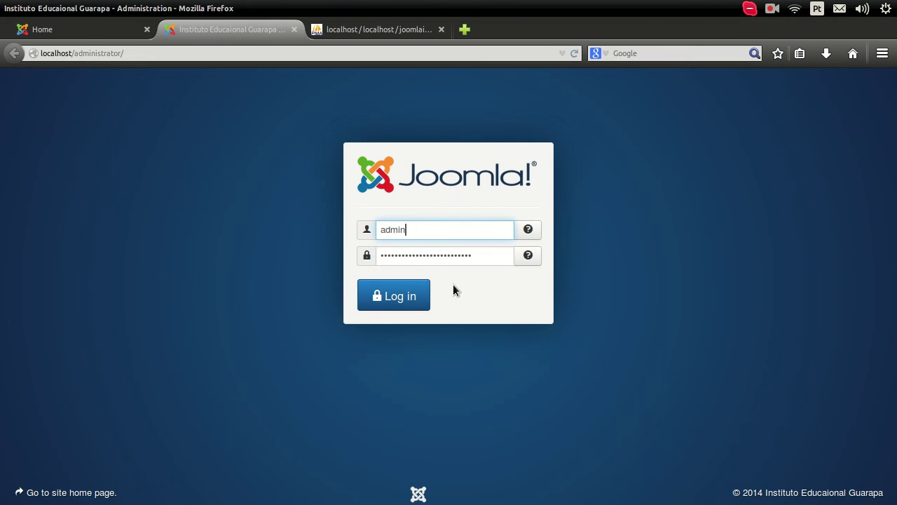
click(404, 299)
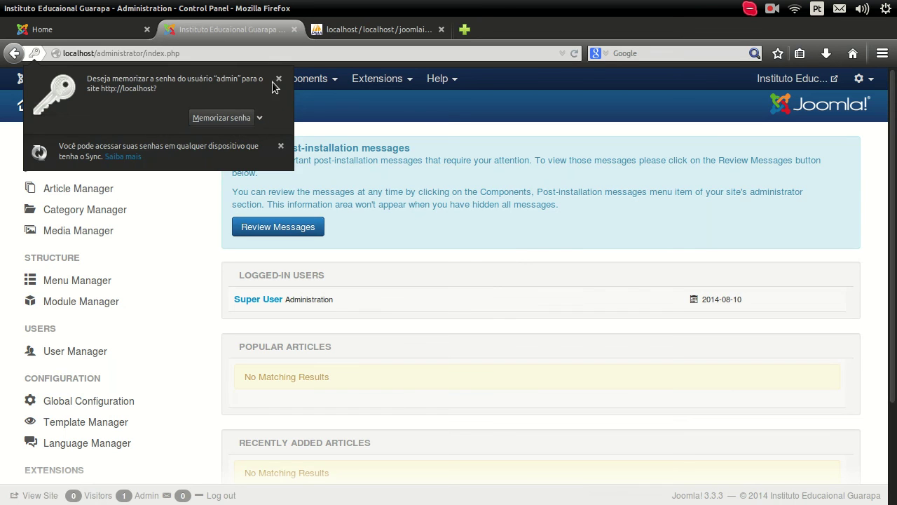
Dismiss the save-password prompt, look through the Control Panel menus, and go back to the Home tab.
click(279, 79)
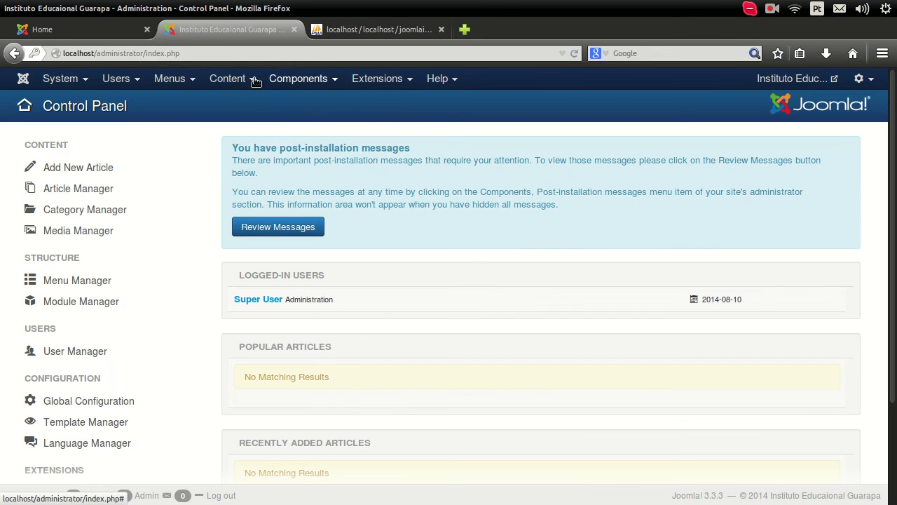
click(50, 82)
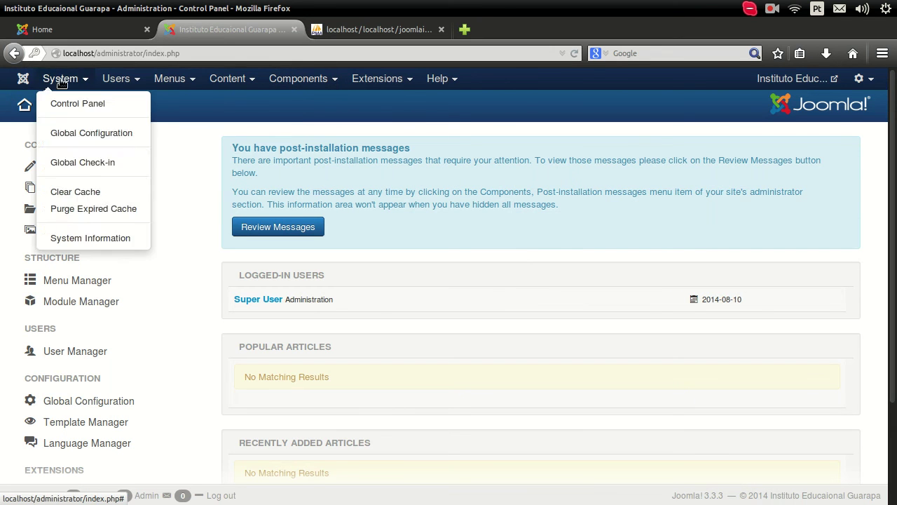
mouse_move(260, 80)
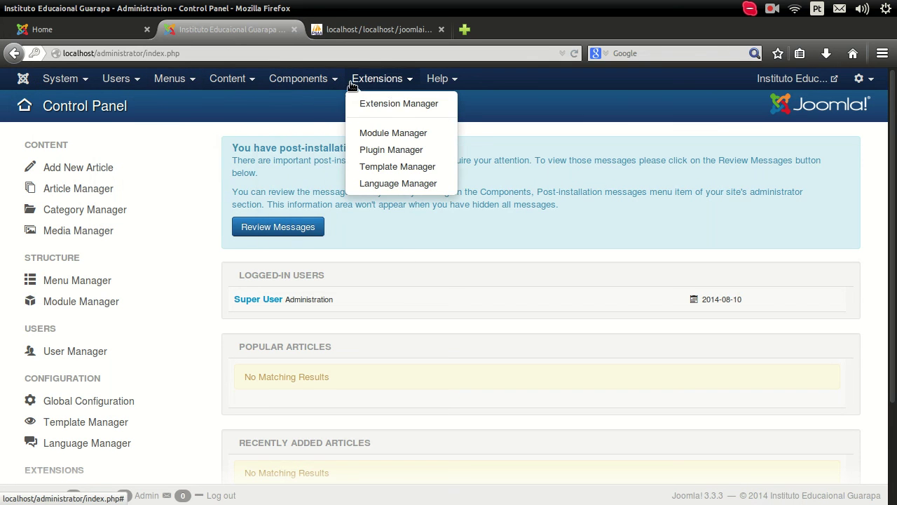
mouse_move(169, 83)
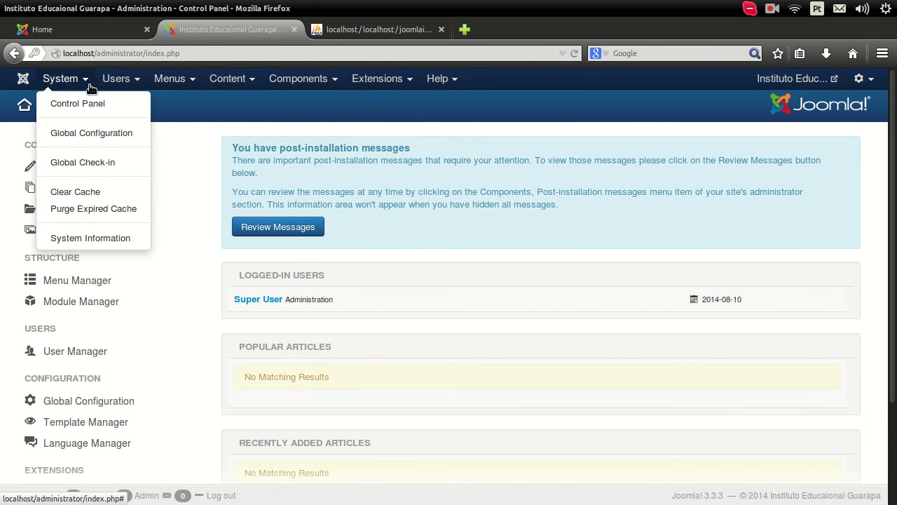
mouse_move(112, 83)
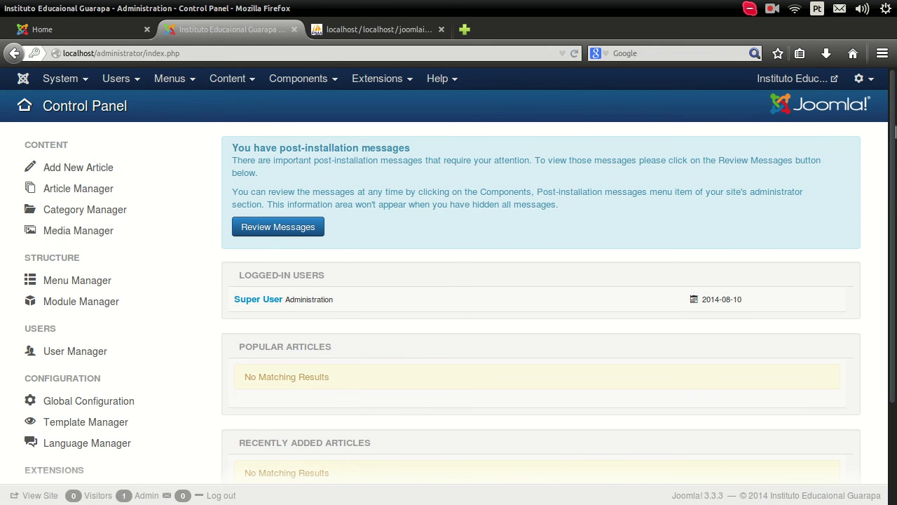
scroll(896, 199, down, 2)
scroll(896, 199, down, 1)
scroll(896, 199, up, 3)
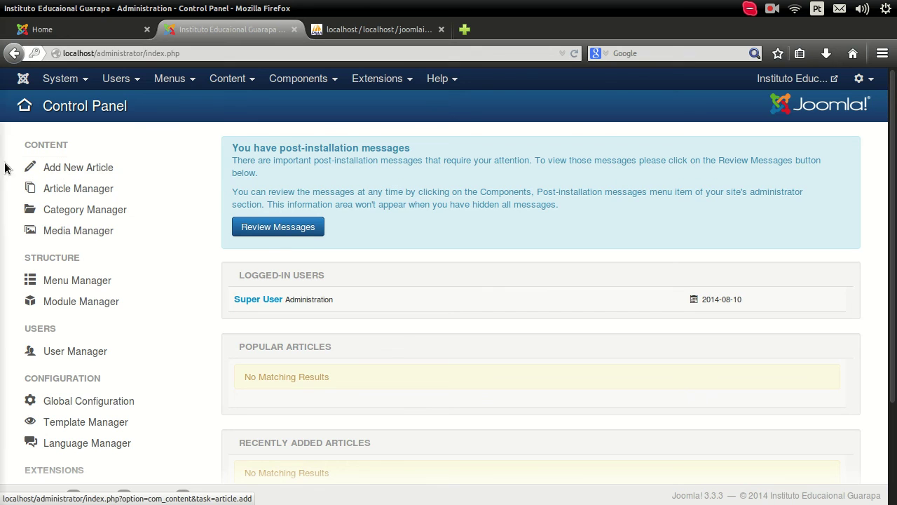
click(89, 29)
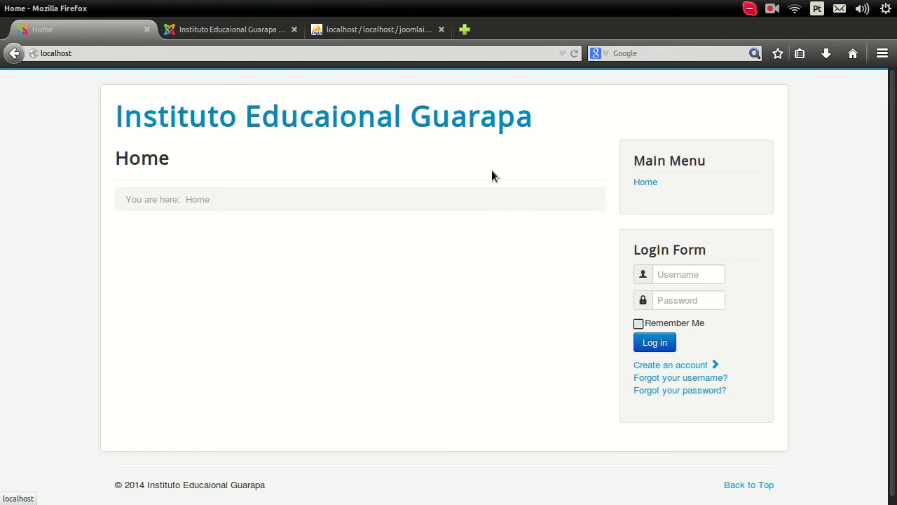